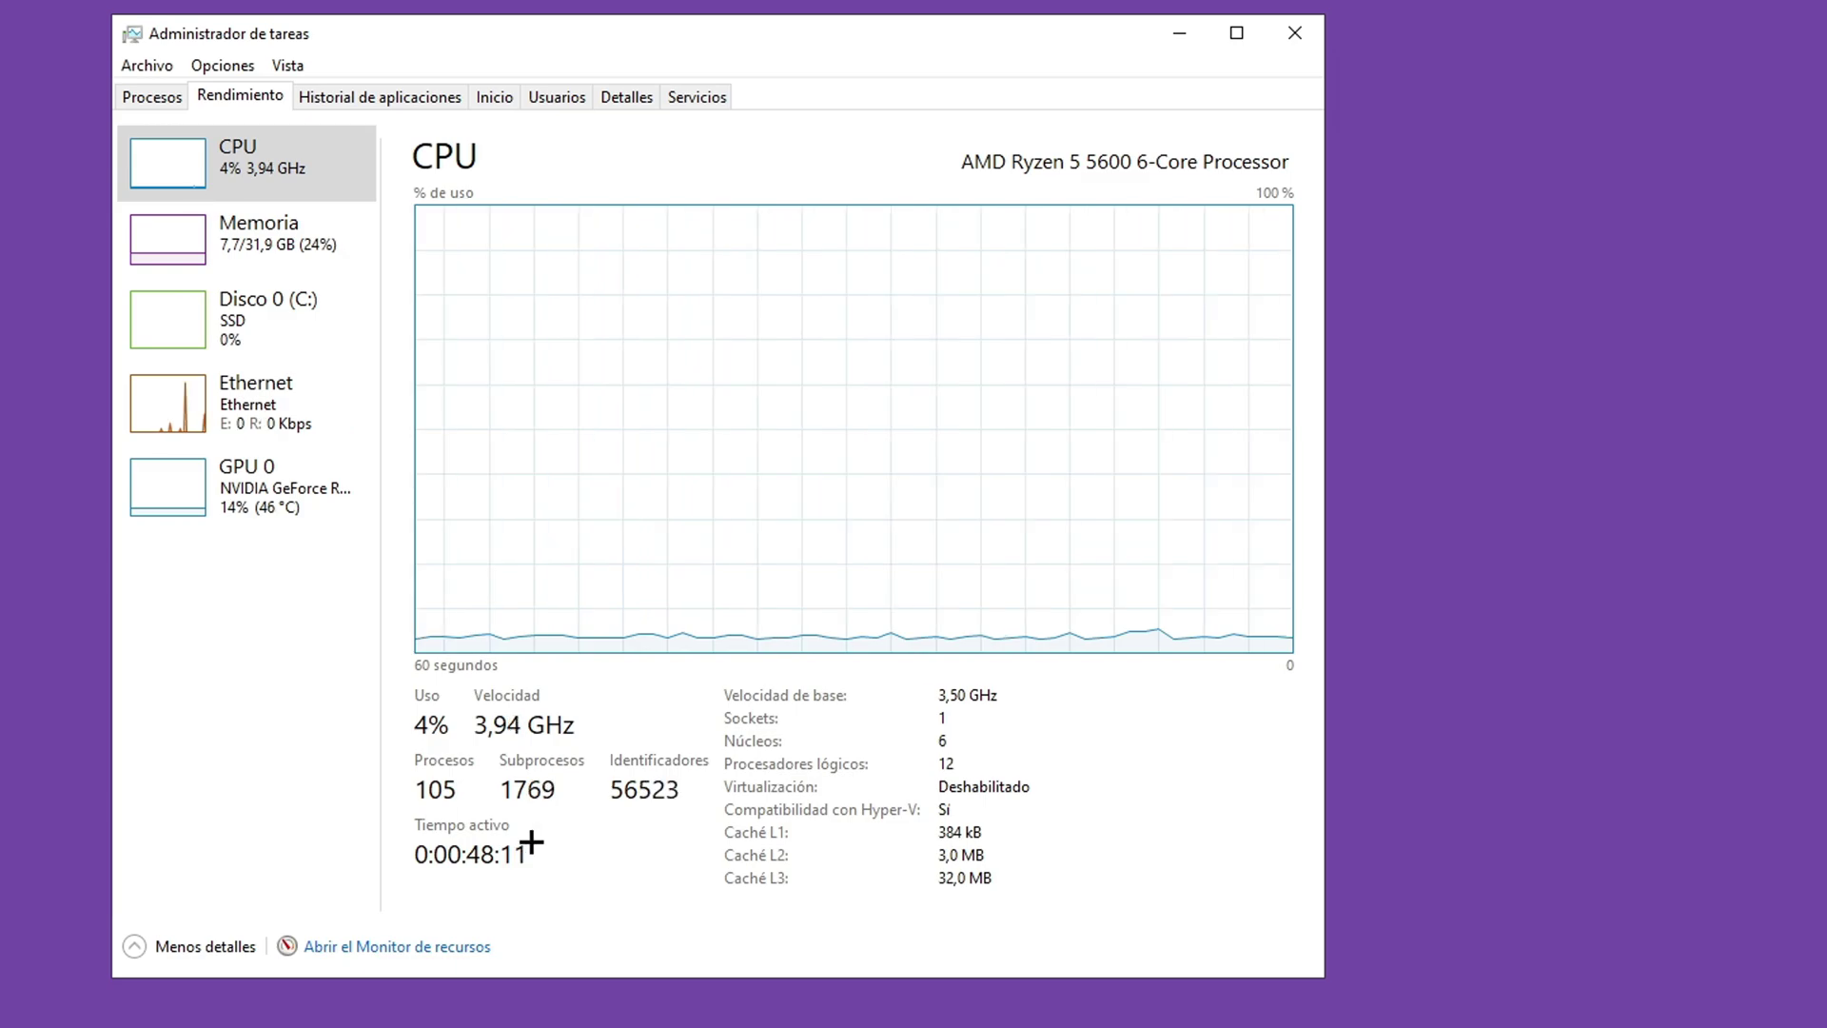
# Minimize Task Manager, then search for "editar plan" and open the power plan's advanced power settings
pyautogui.click(1180, 33)
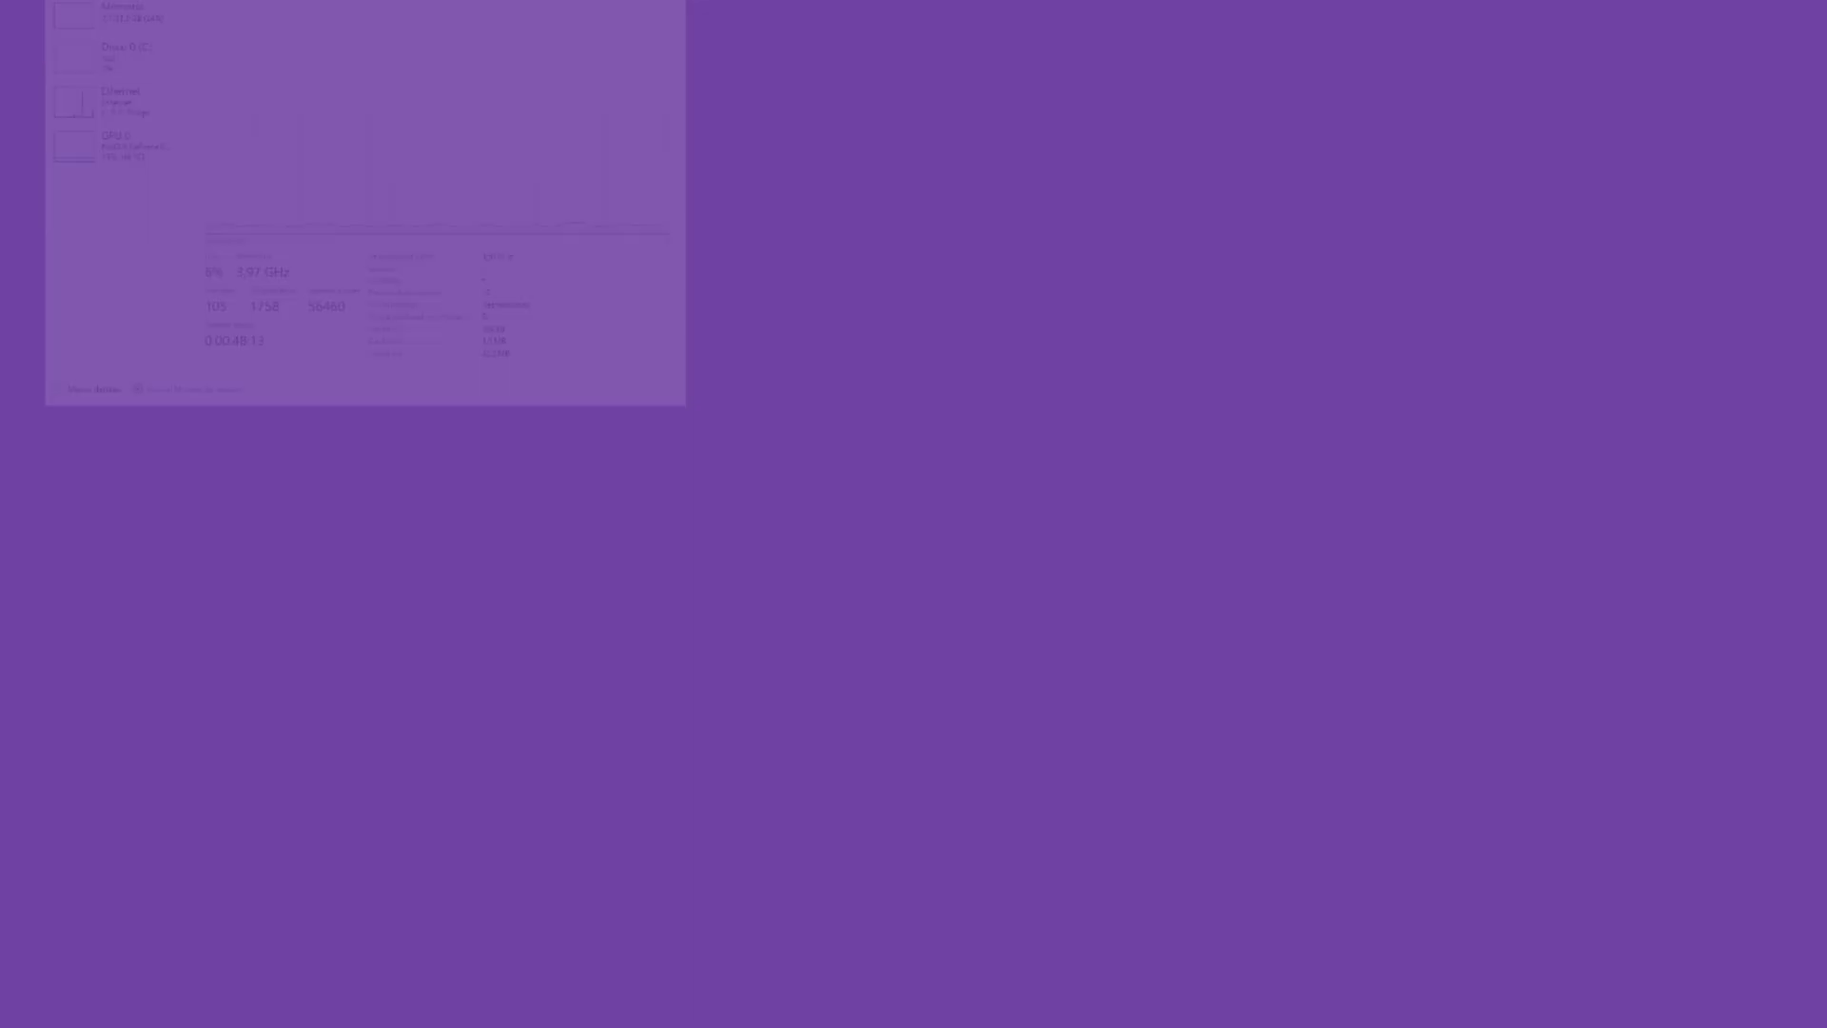
pyautogui.press('super')
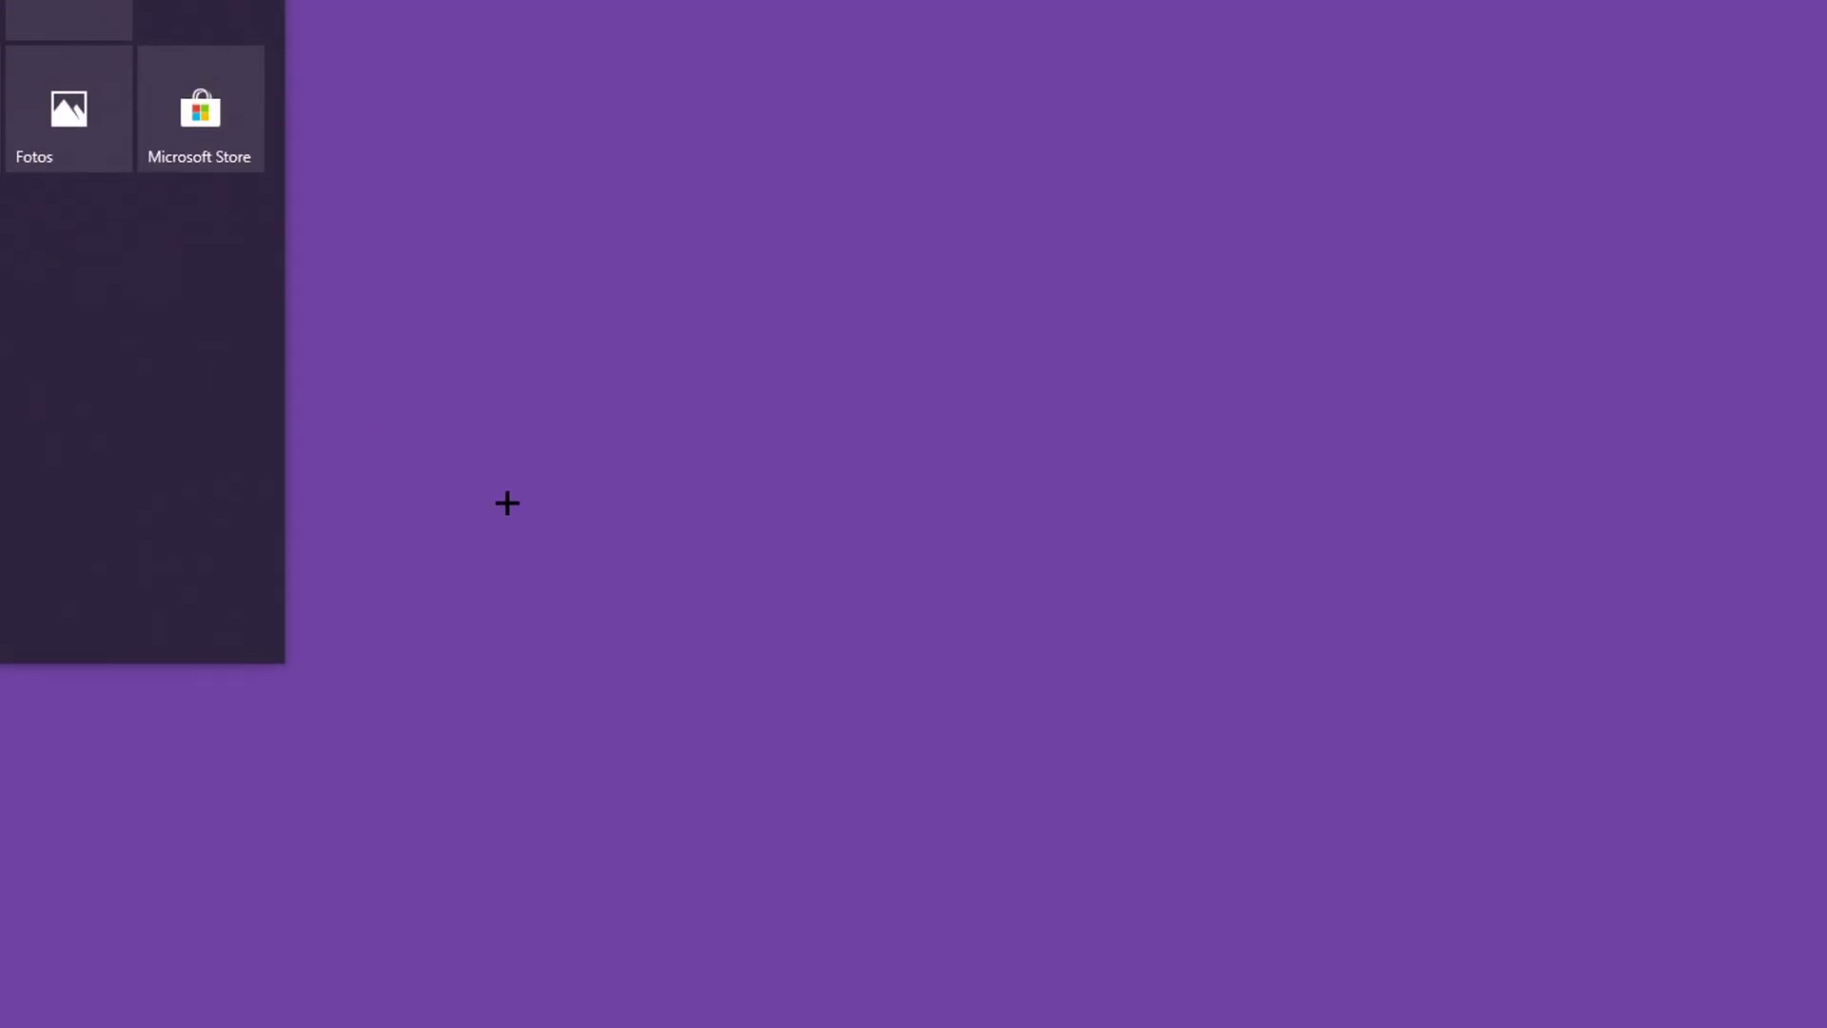
pyautogui.write('editar plan')
pyautogui.press('Return')
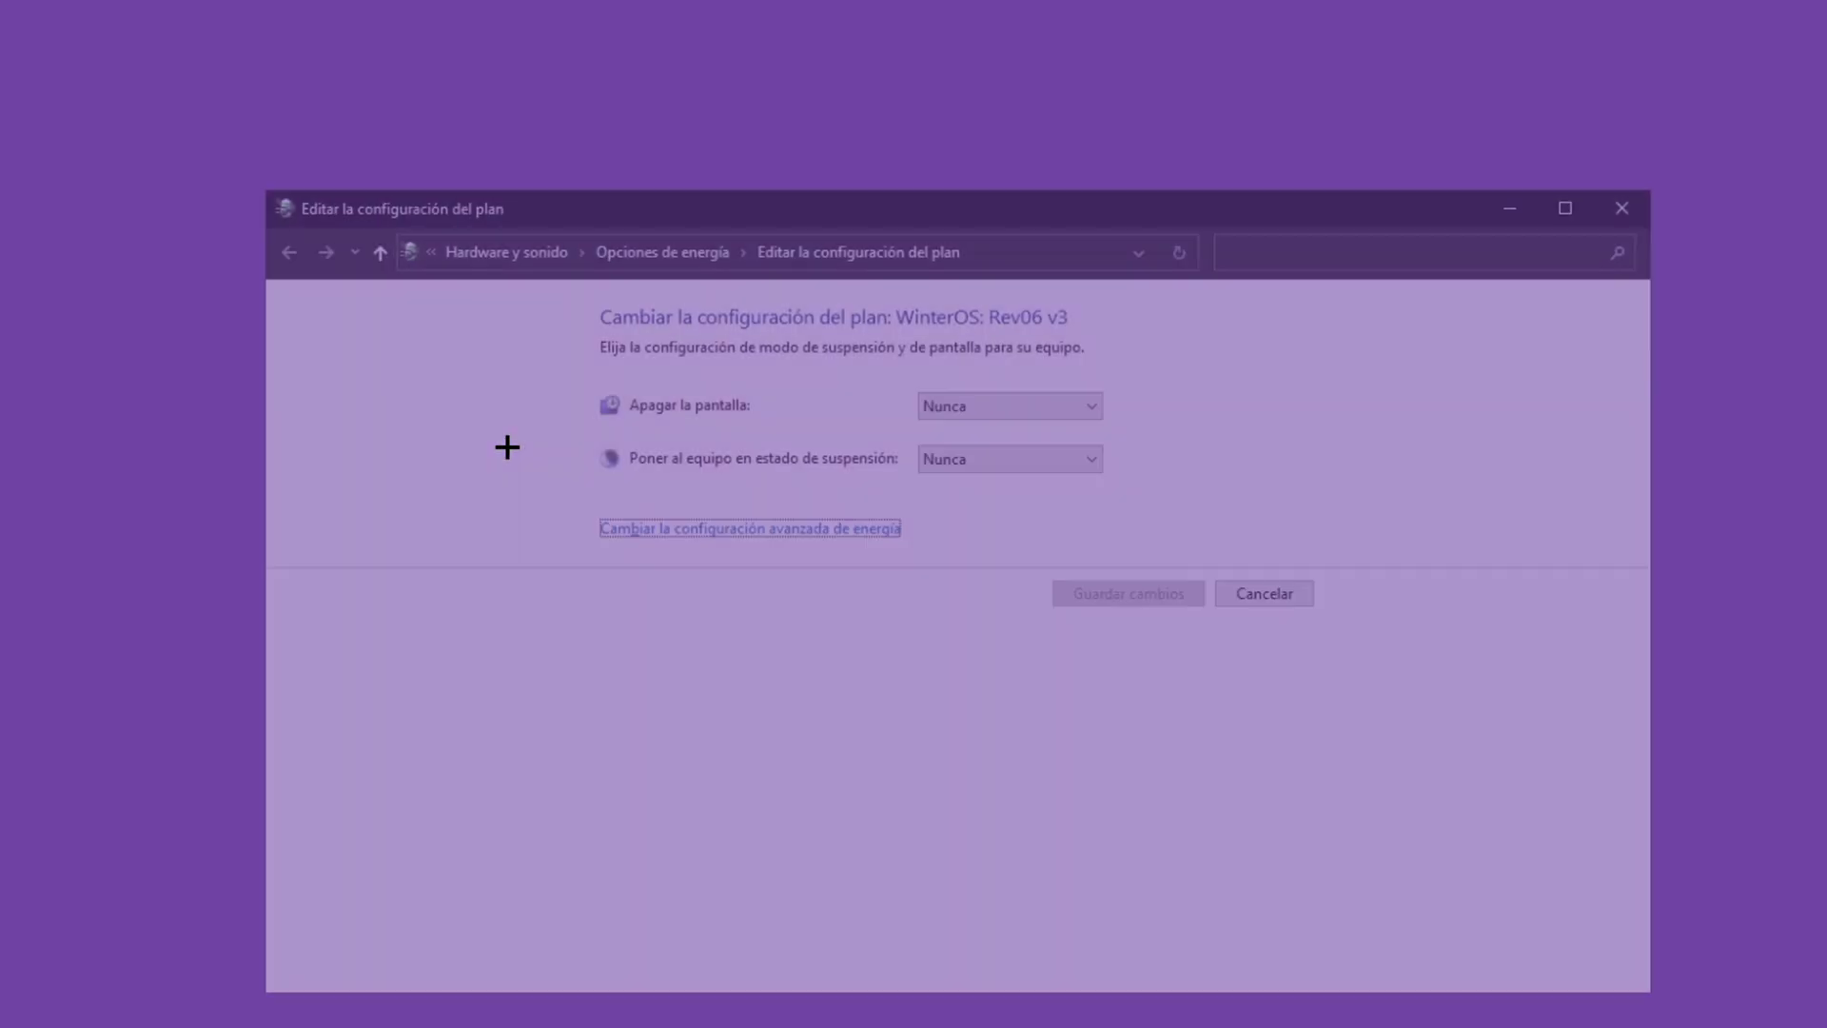
pyautogui.click(842, 530)
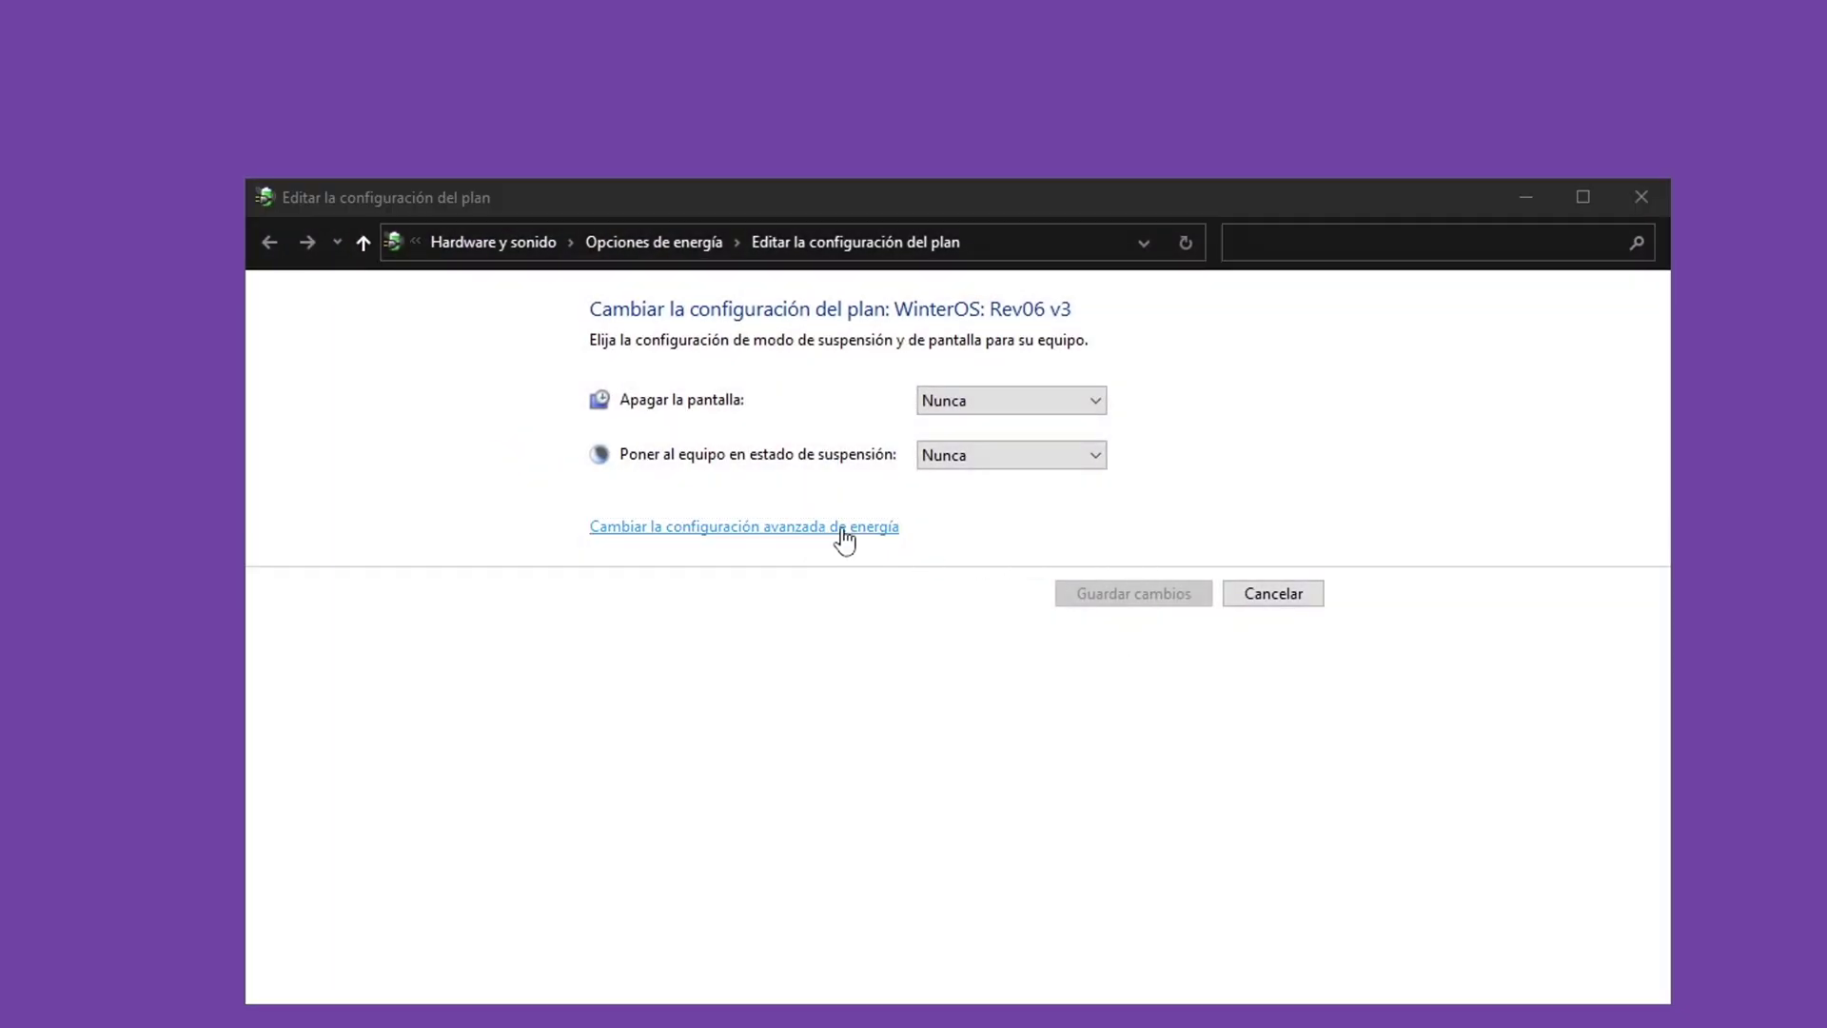
pyautogui.click(195, 54)
# Go to the power and sleep button behaviour settings in Opciones de energía and unlock the currently unavailable settings
pyautogui.click(628, 244)
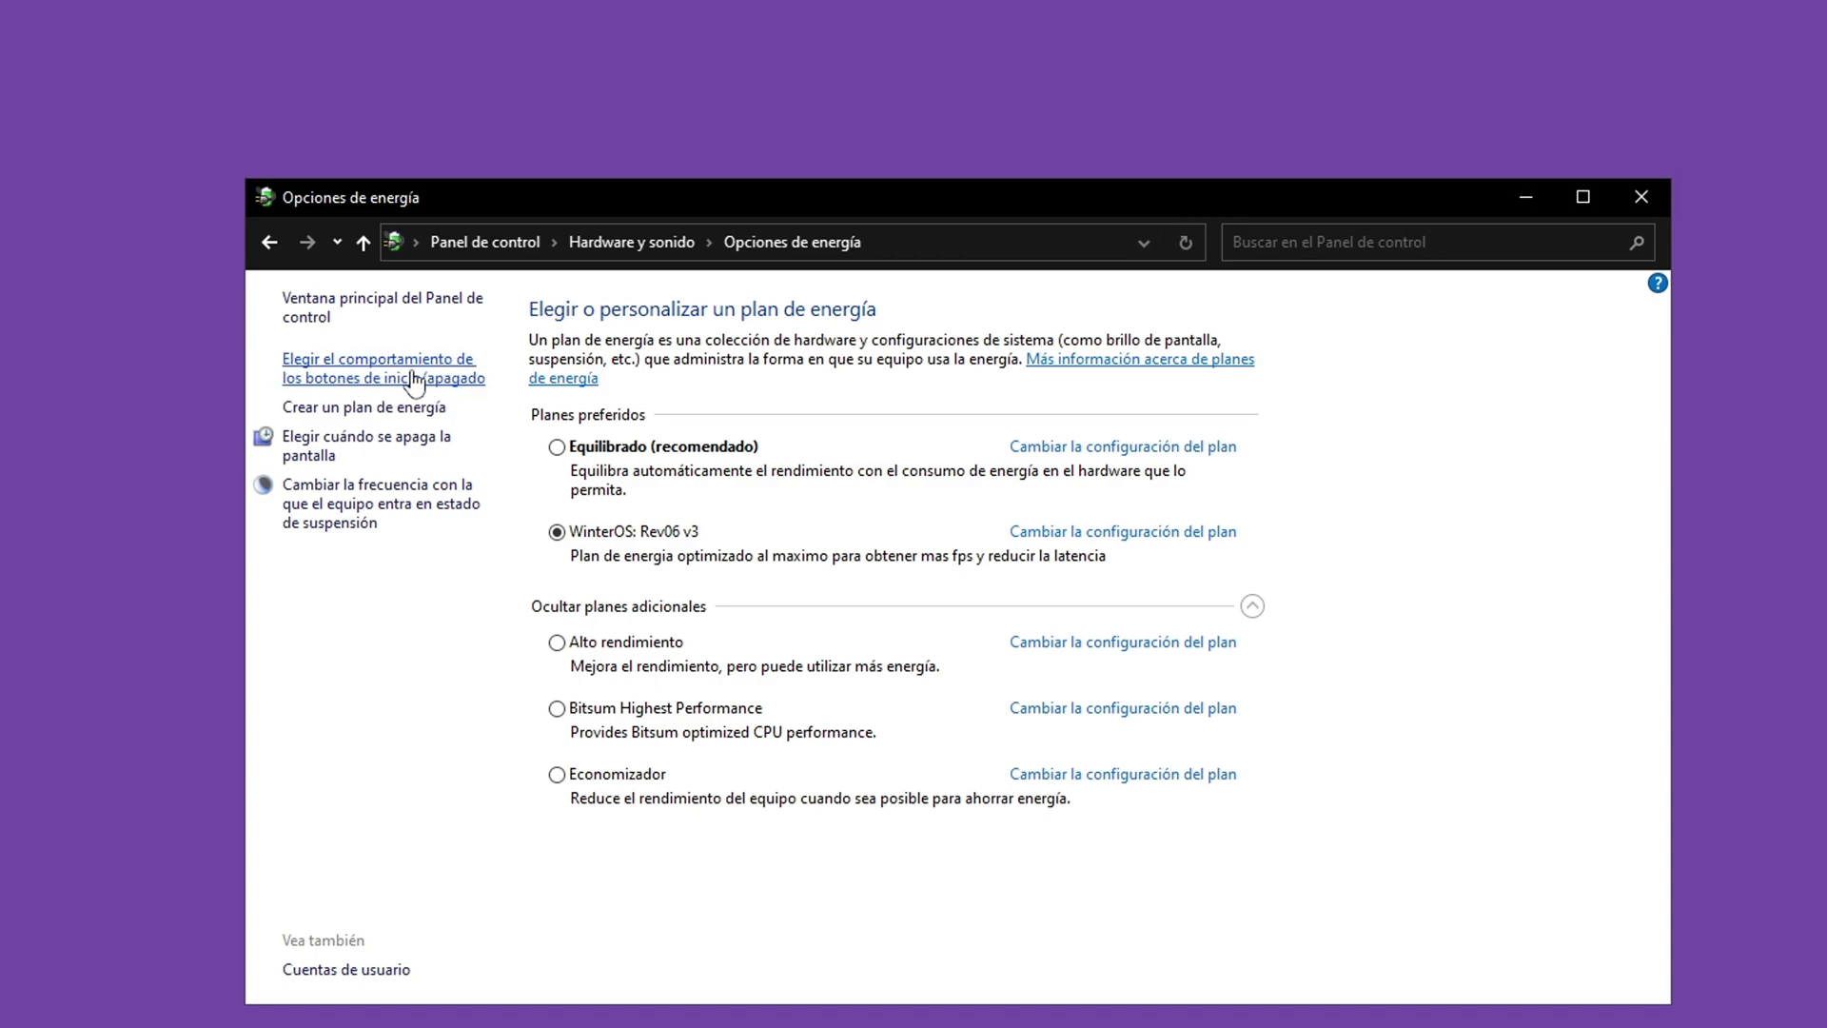
pyautogui.click(414, 379)
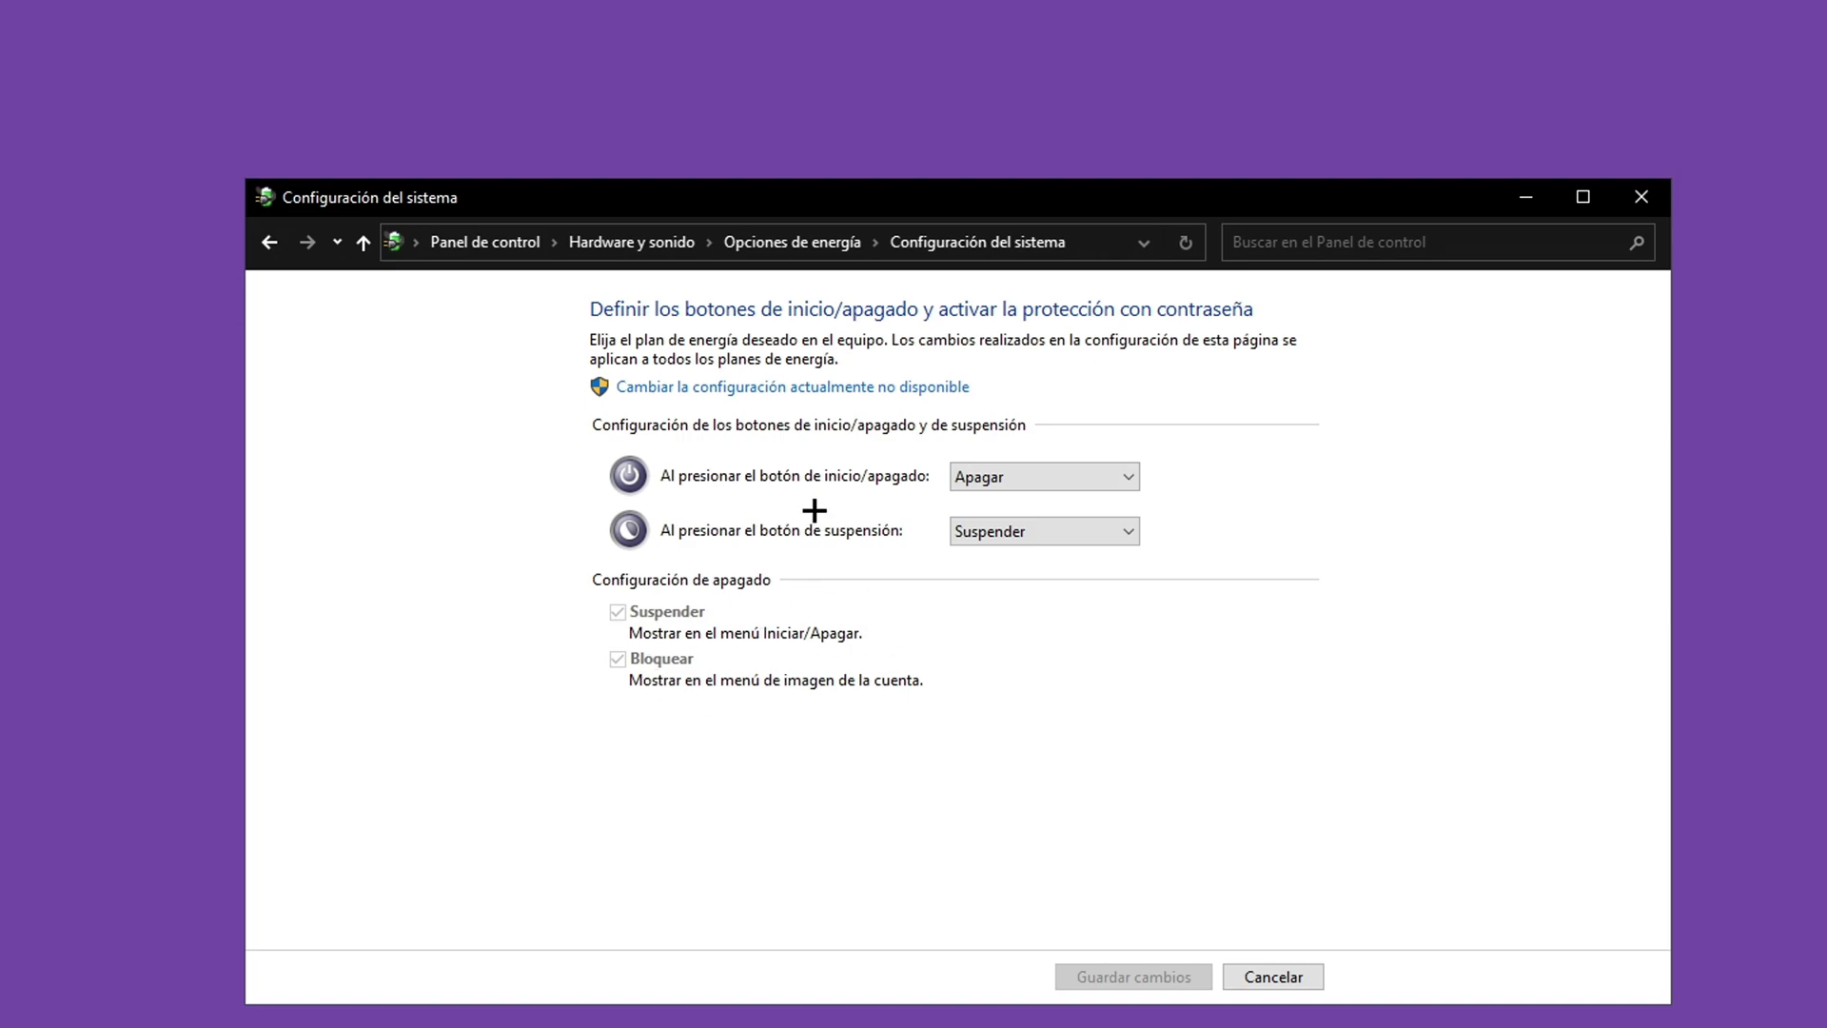
pyautogui.click(812, 386)
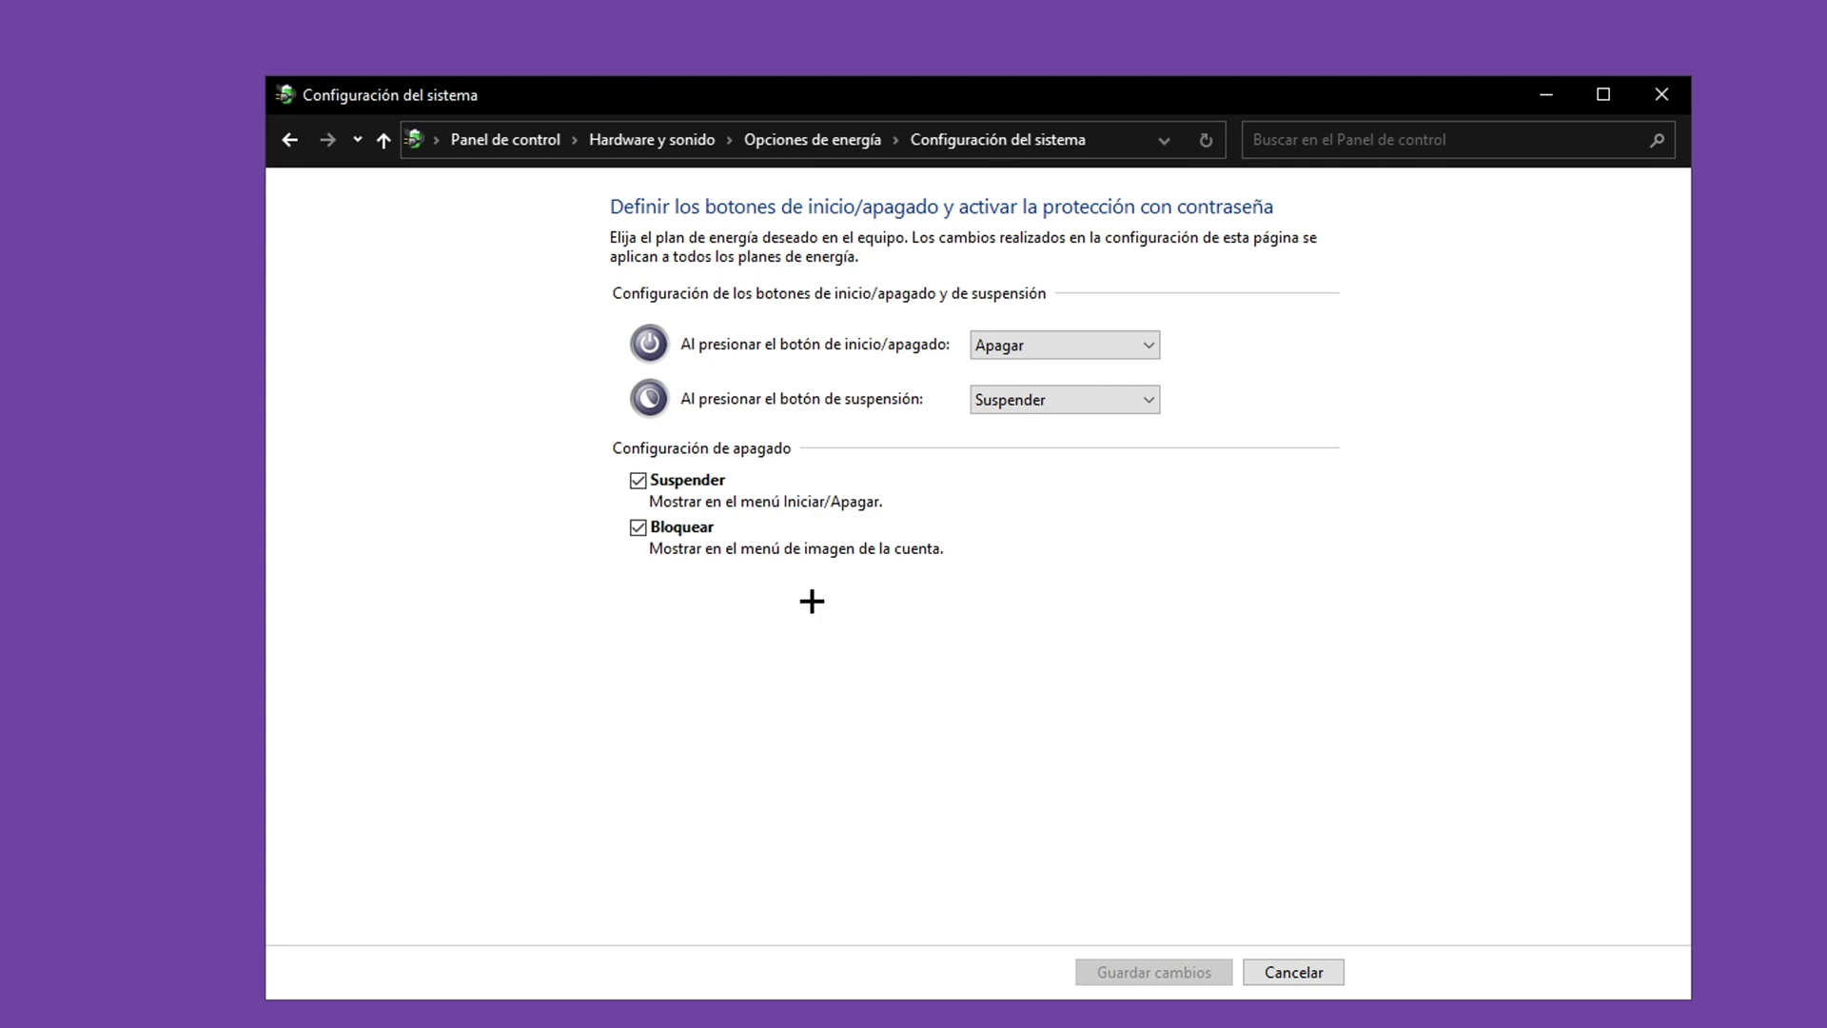
# Check the CPU performance details and active time in Task Manager, and close it
pyautogui.press('super')
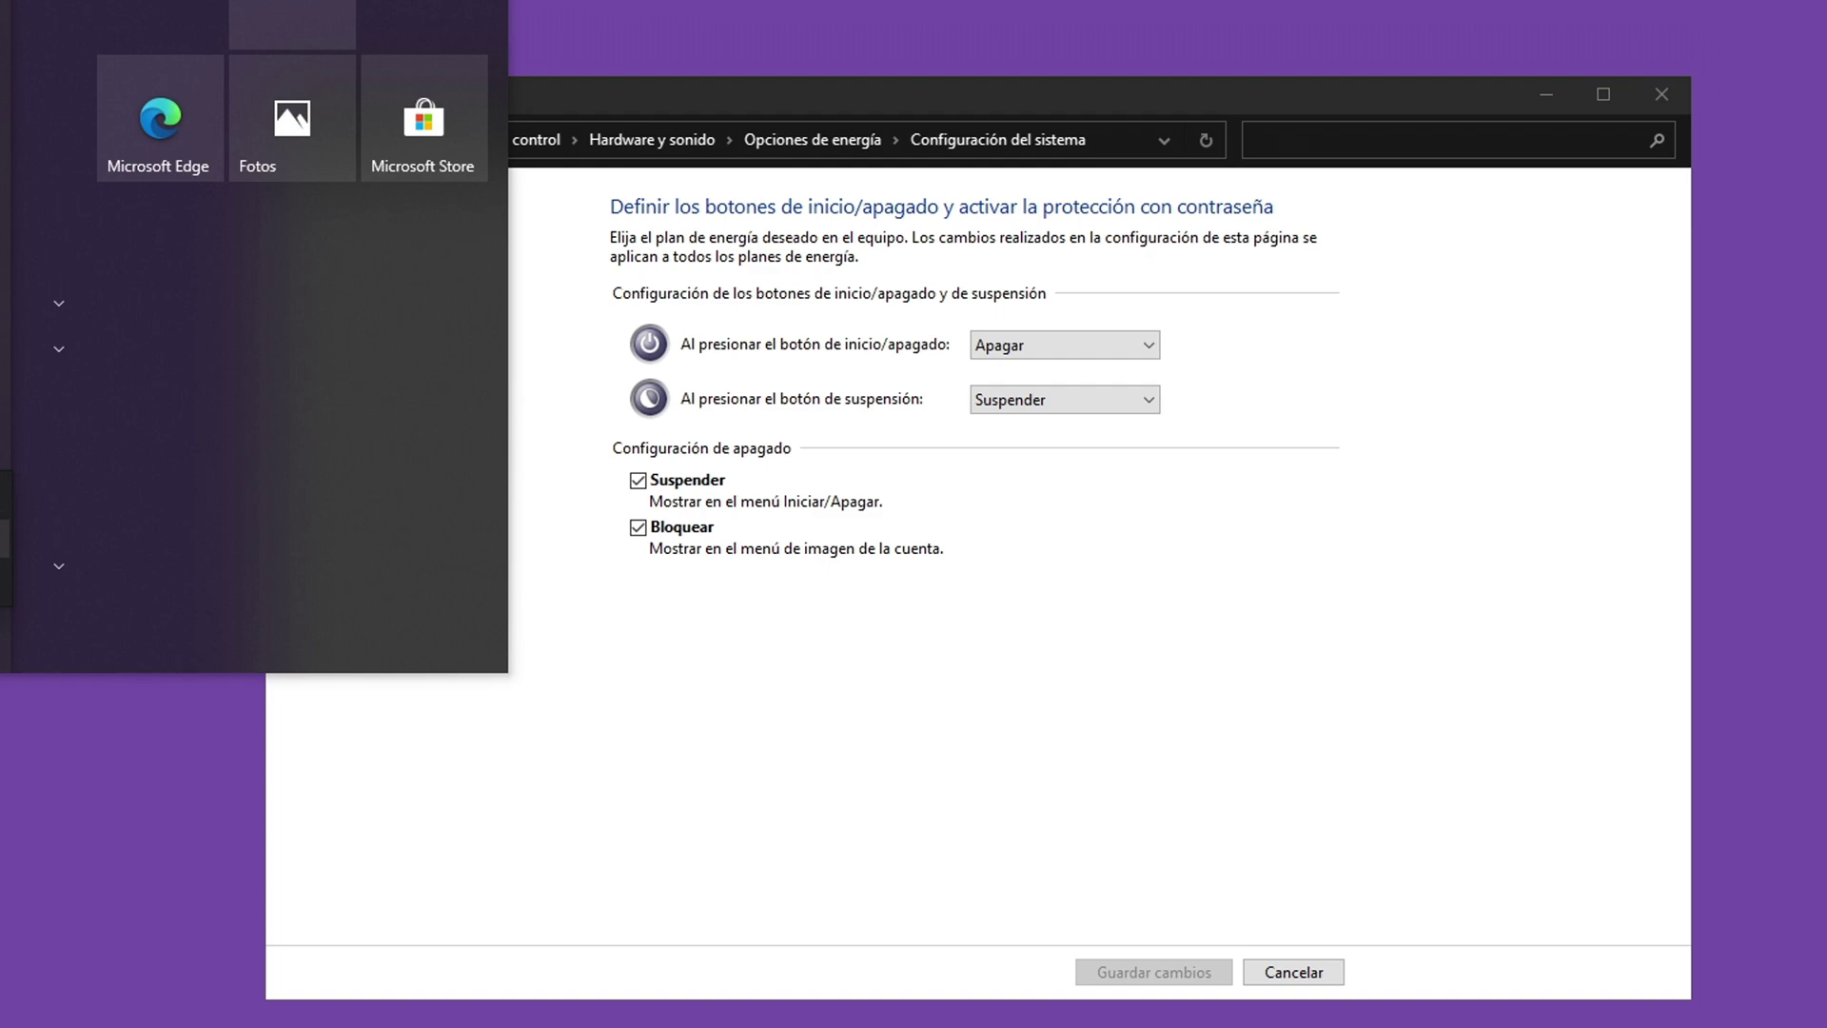
pyautogui.hotkey('ctrl', 'shift', 'Escape')
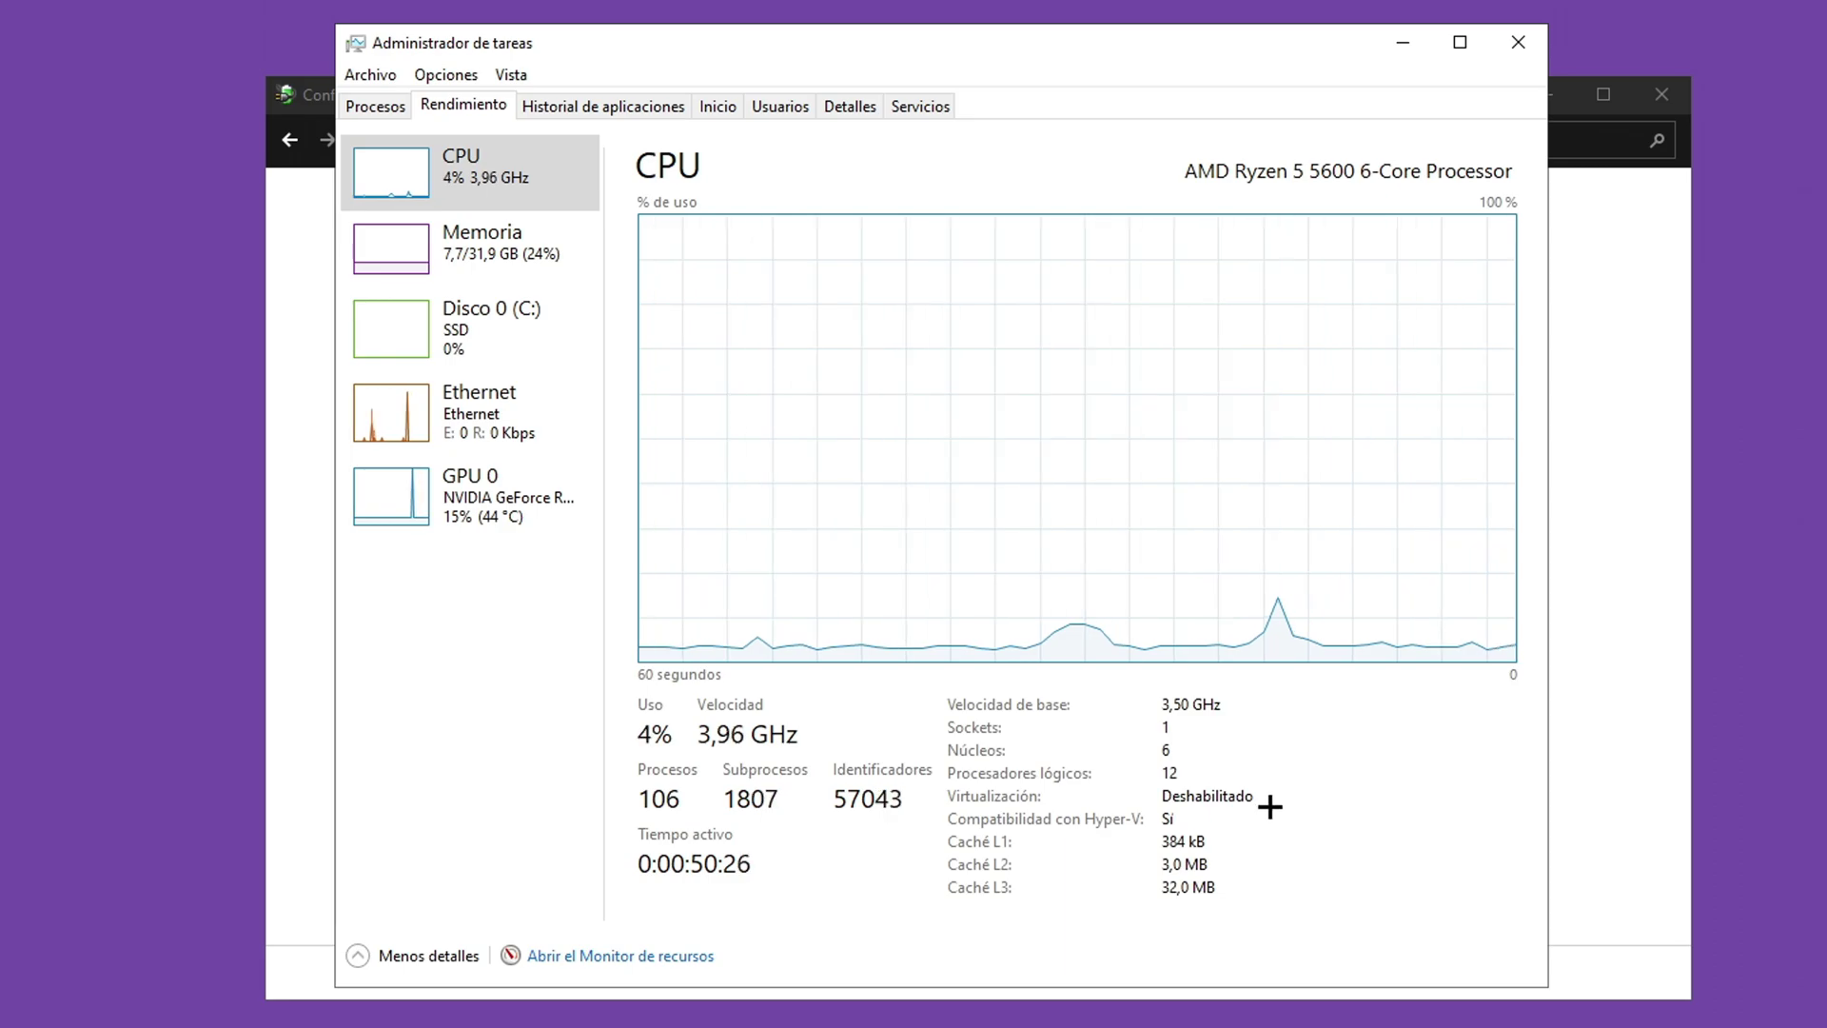
pyautogui.click(1519, 44)
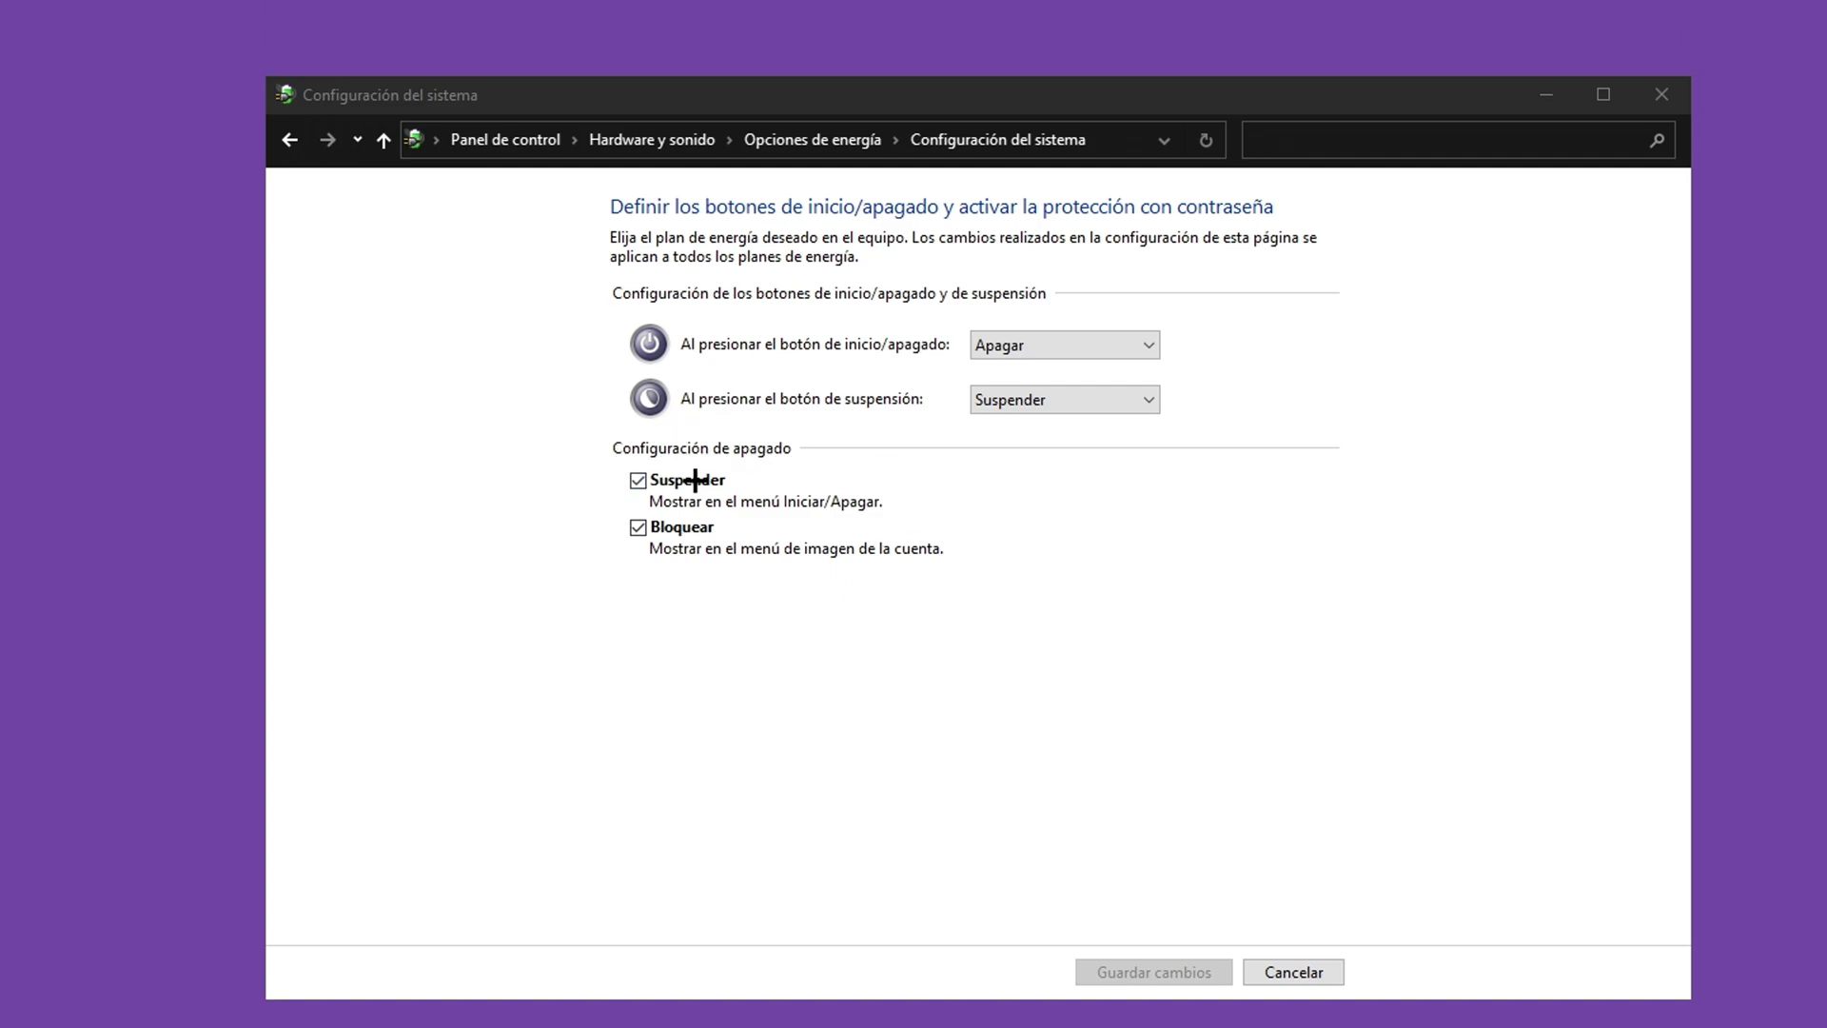
# Toggle the Suspender shutdown option off and back on, and review the actions available for the power button
pyautogui.click(638, 479)
pyautogui.click(638, 478)
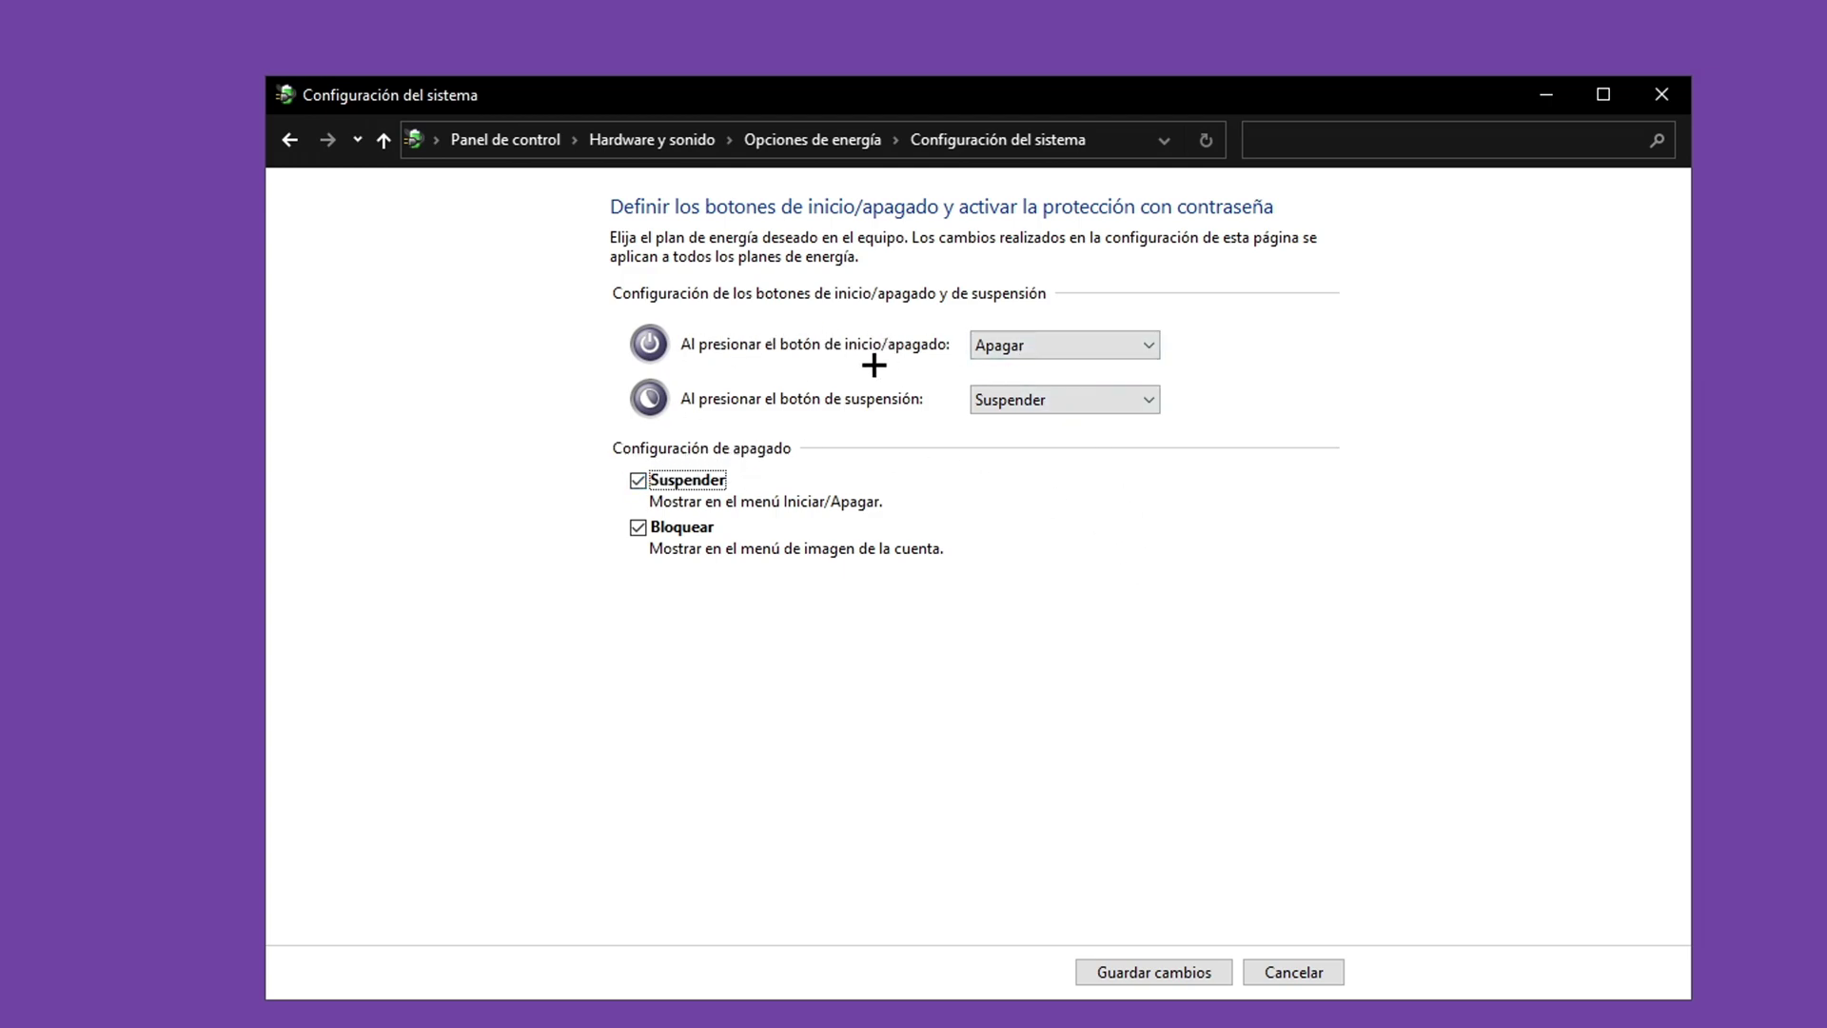
pyautogui.click(994, 348)
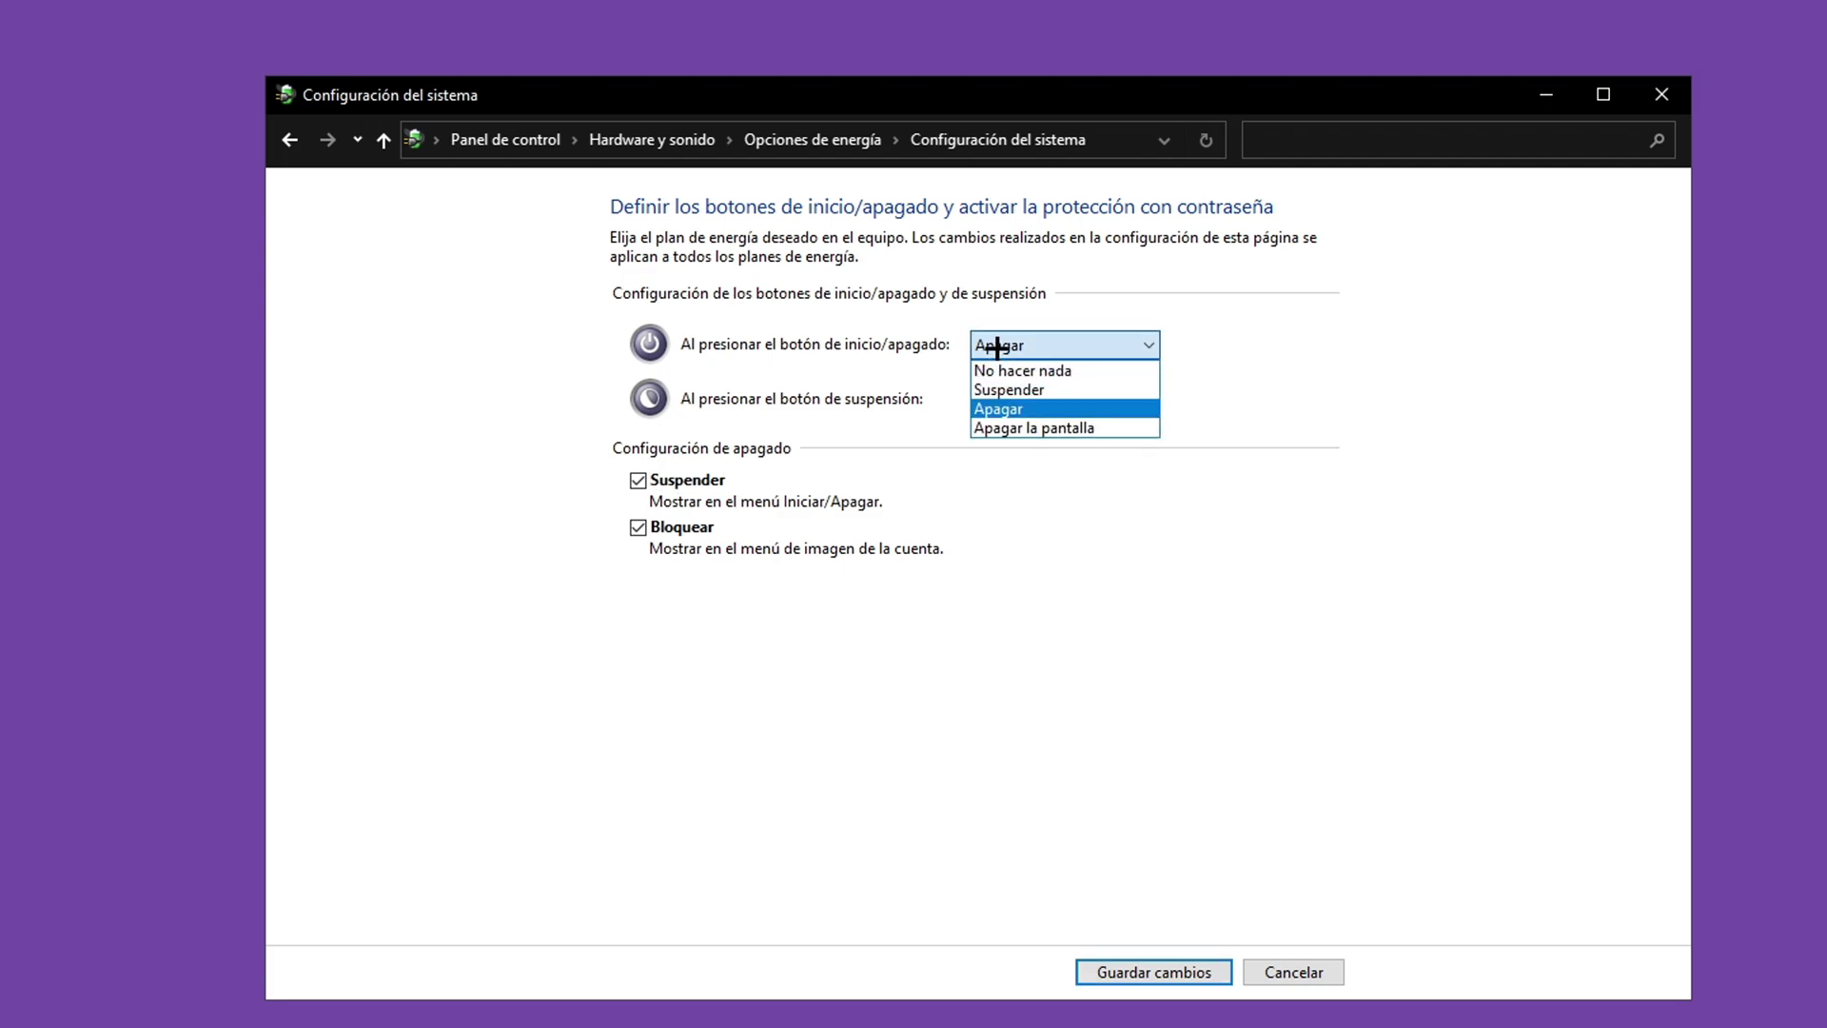
pyautogui.press('super')
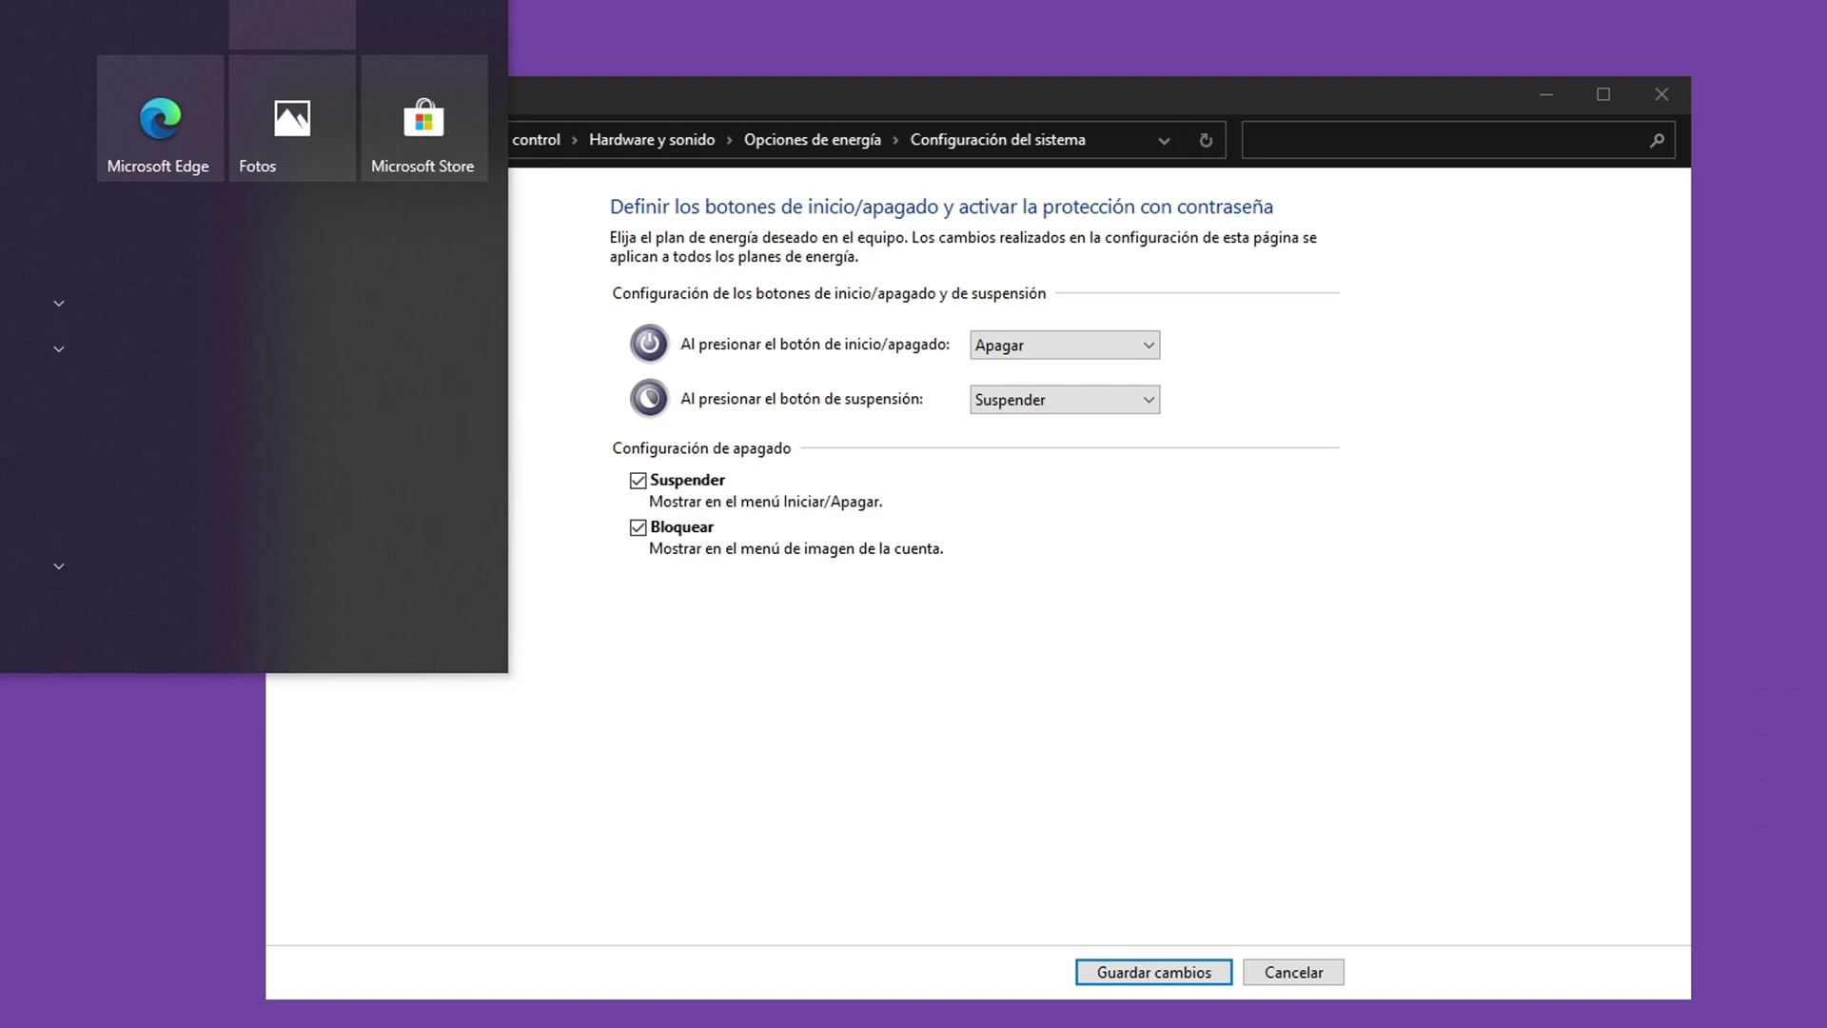
pyautogui.click(1047, 348)
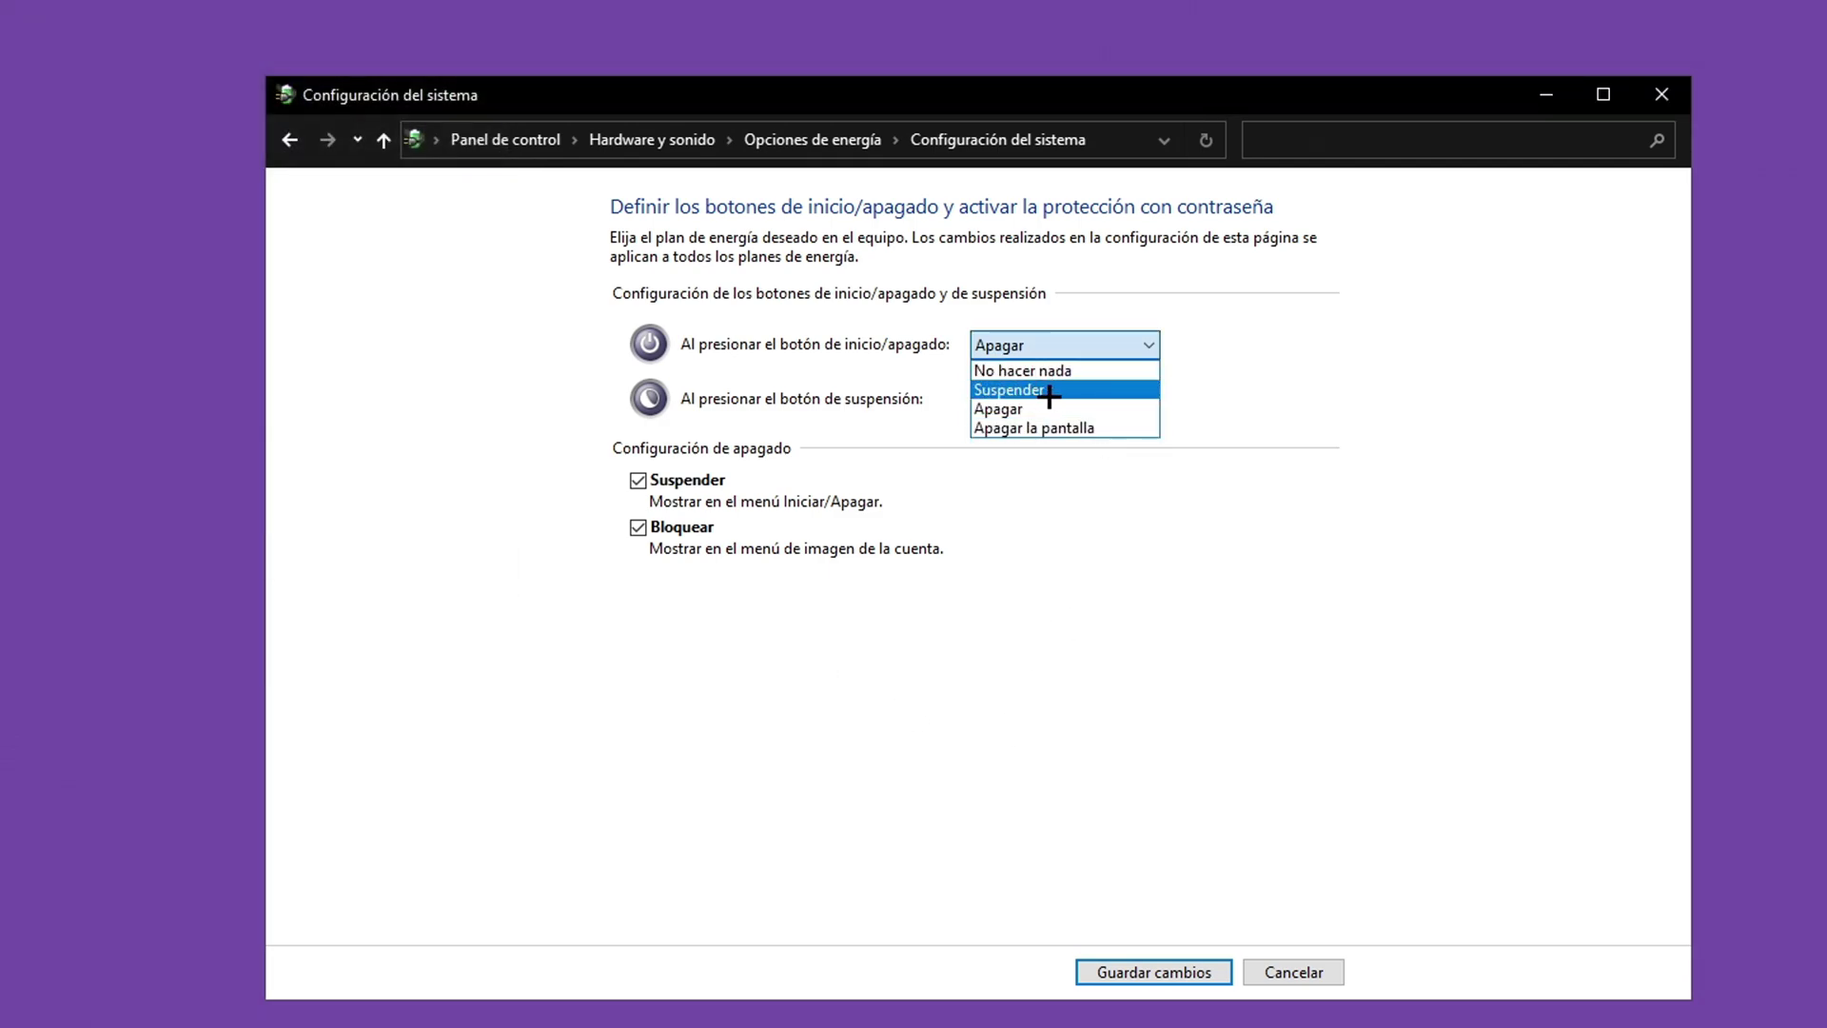
pyautogui.click(1009, 338)
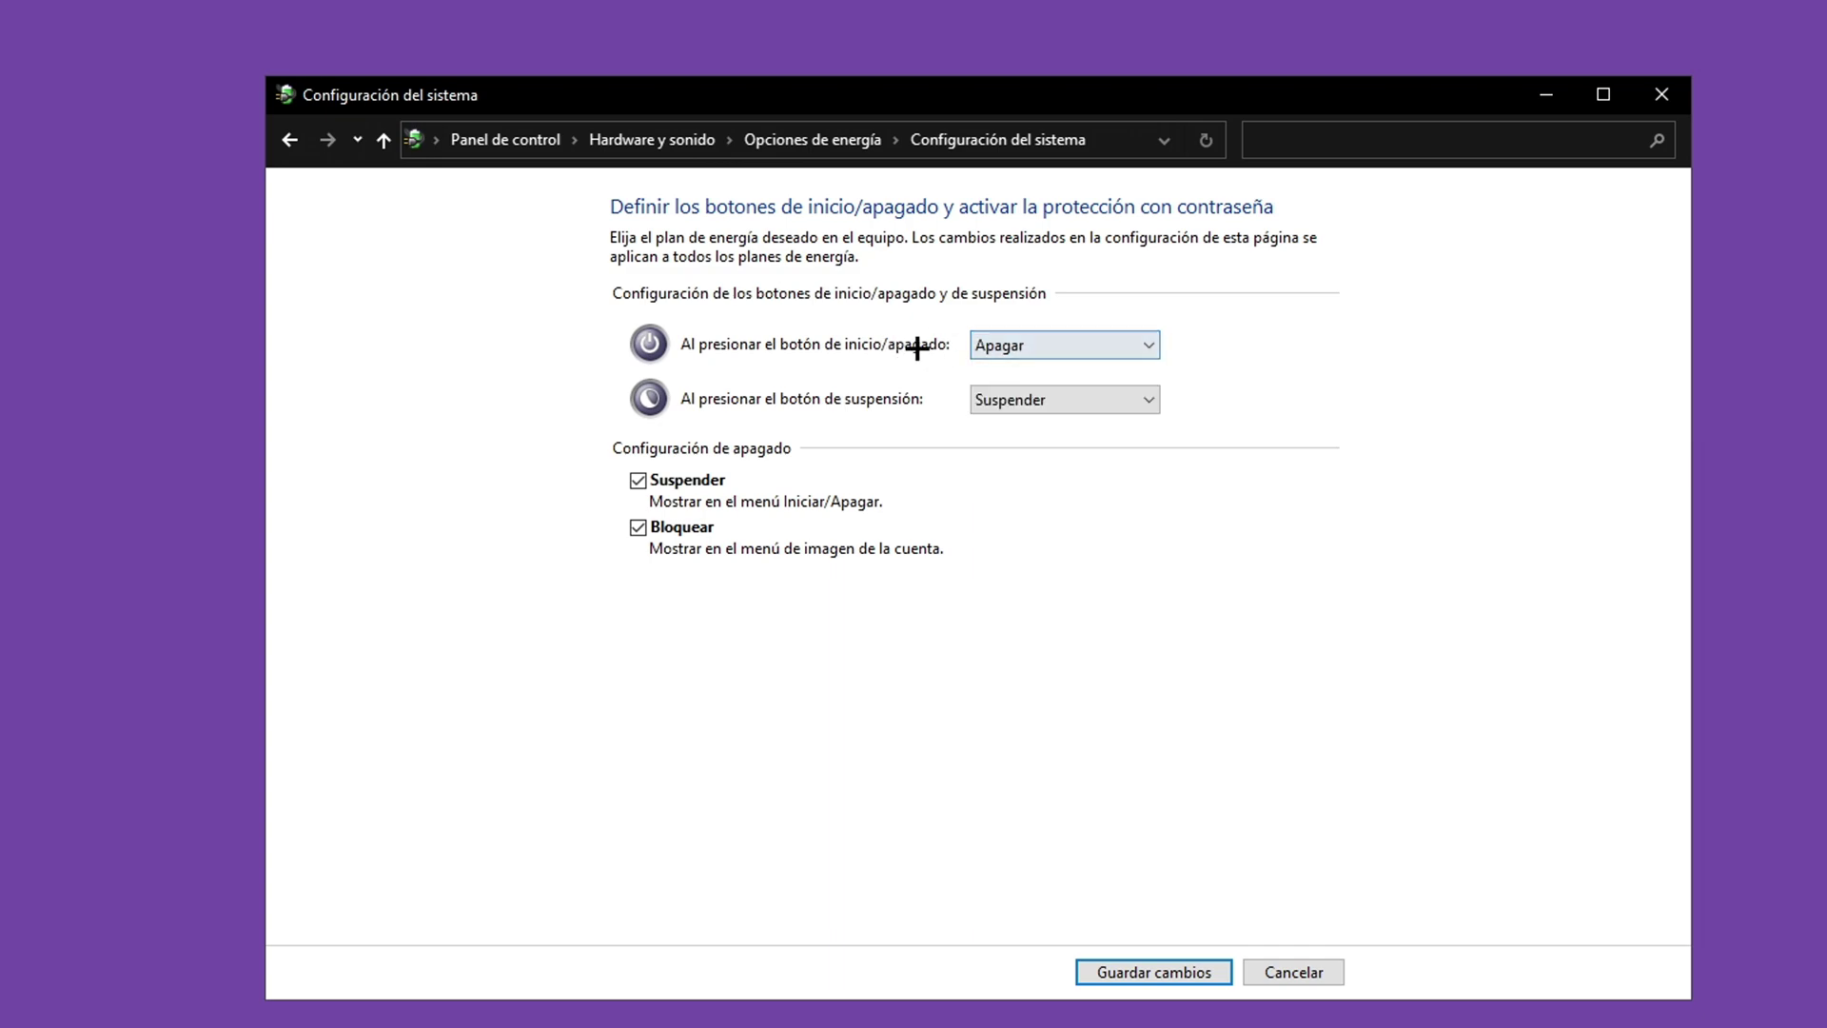
pyautogui.click(1007, 346)
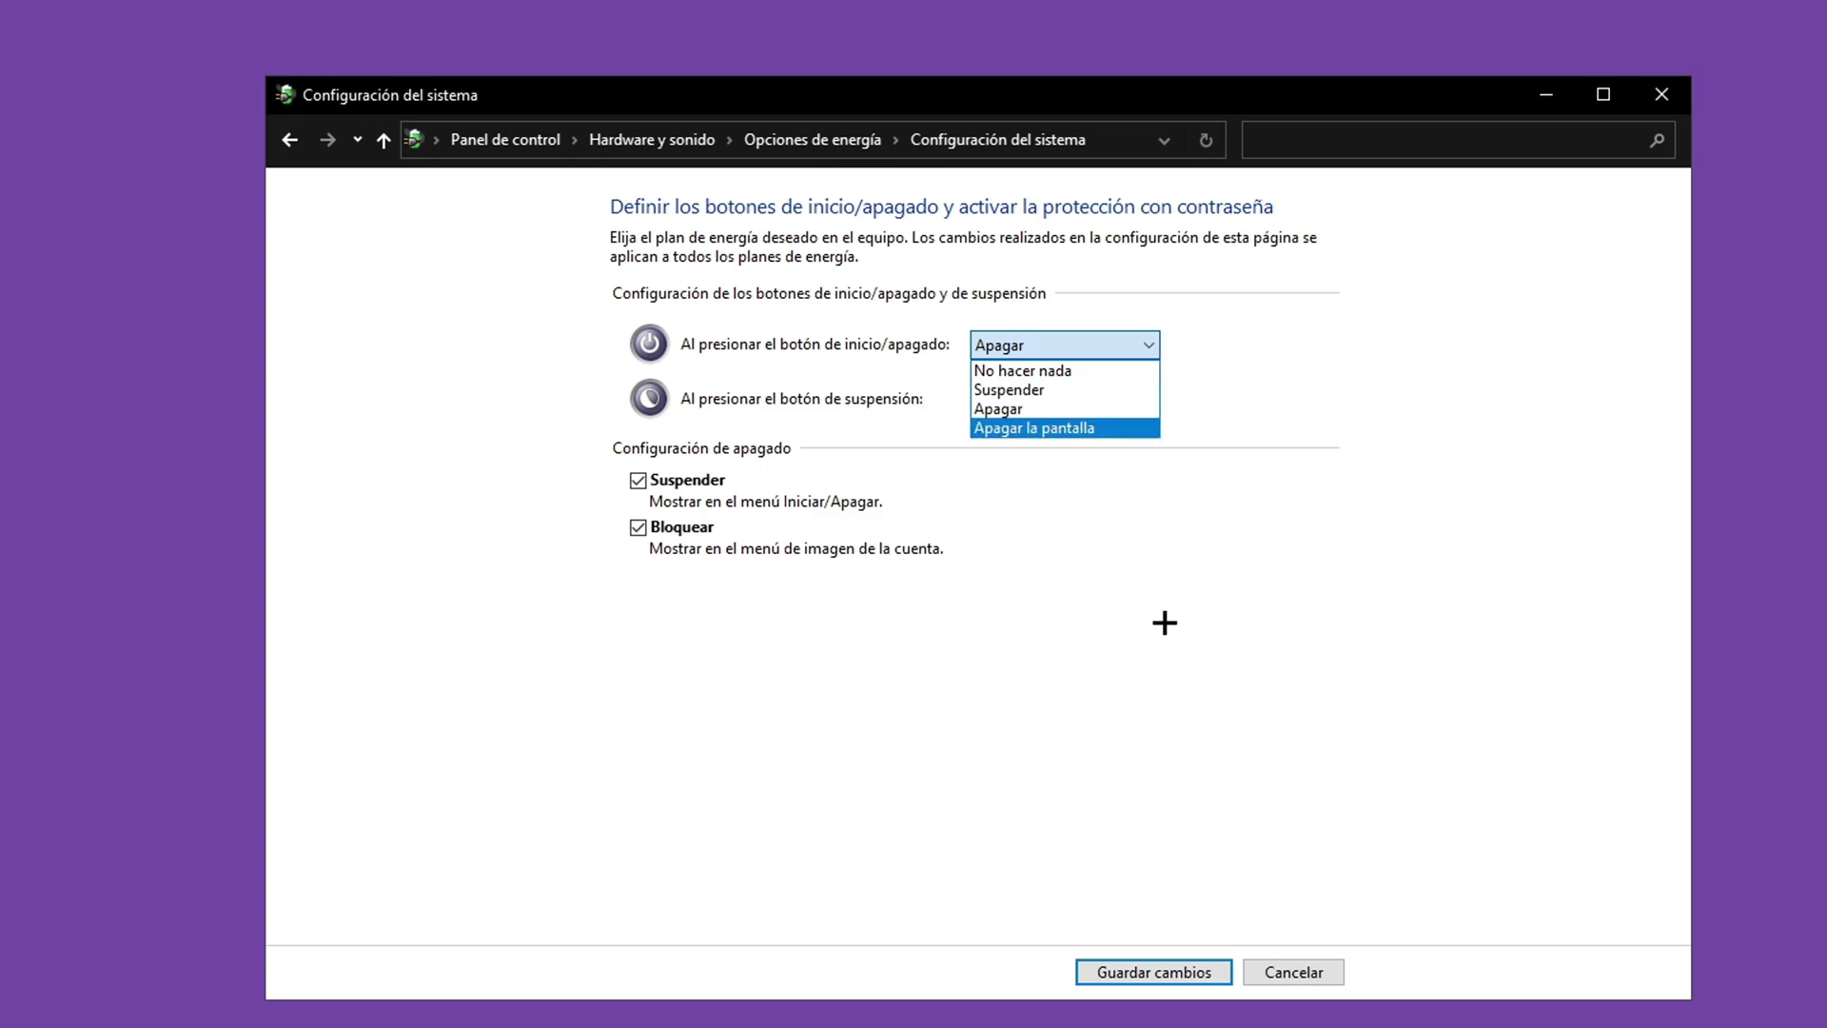
pyautogui.click(1186, 636)
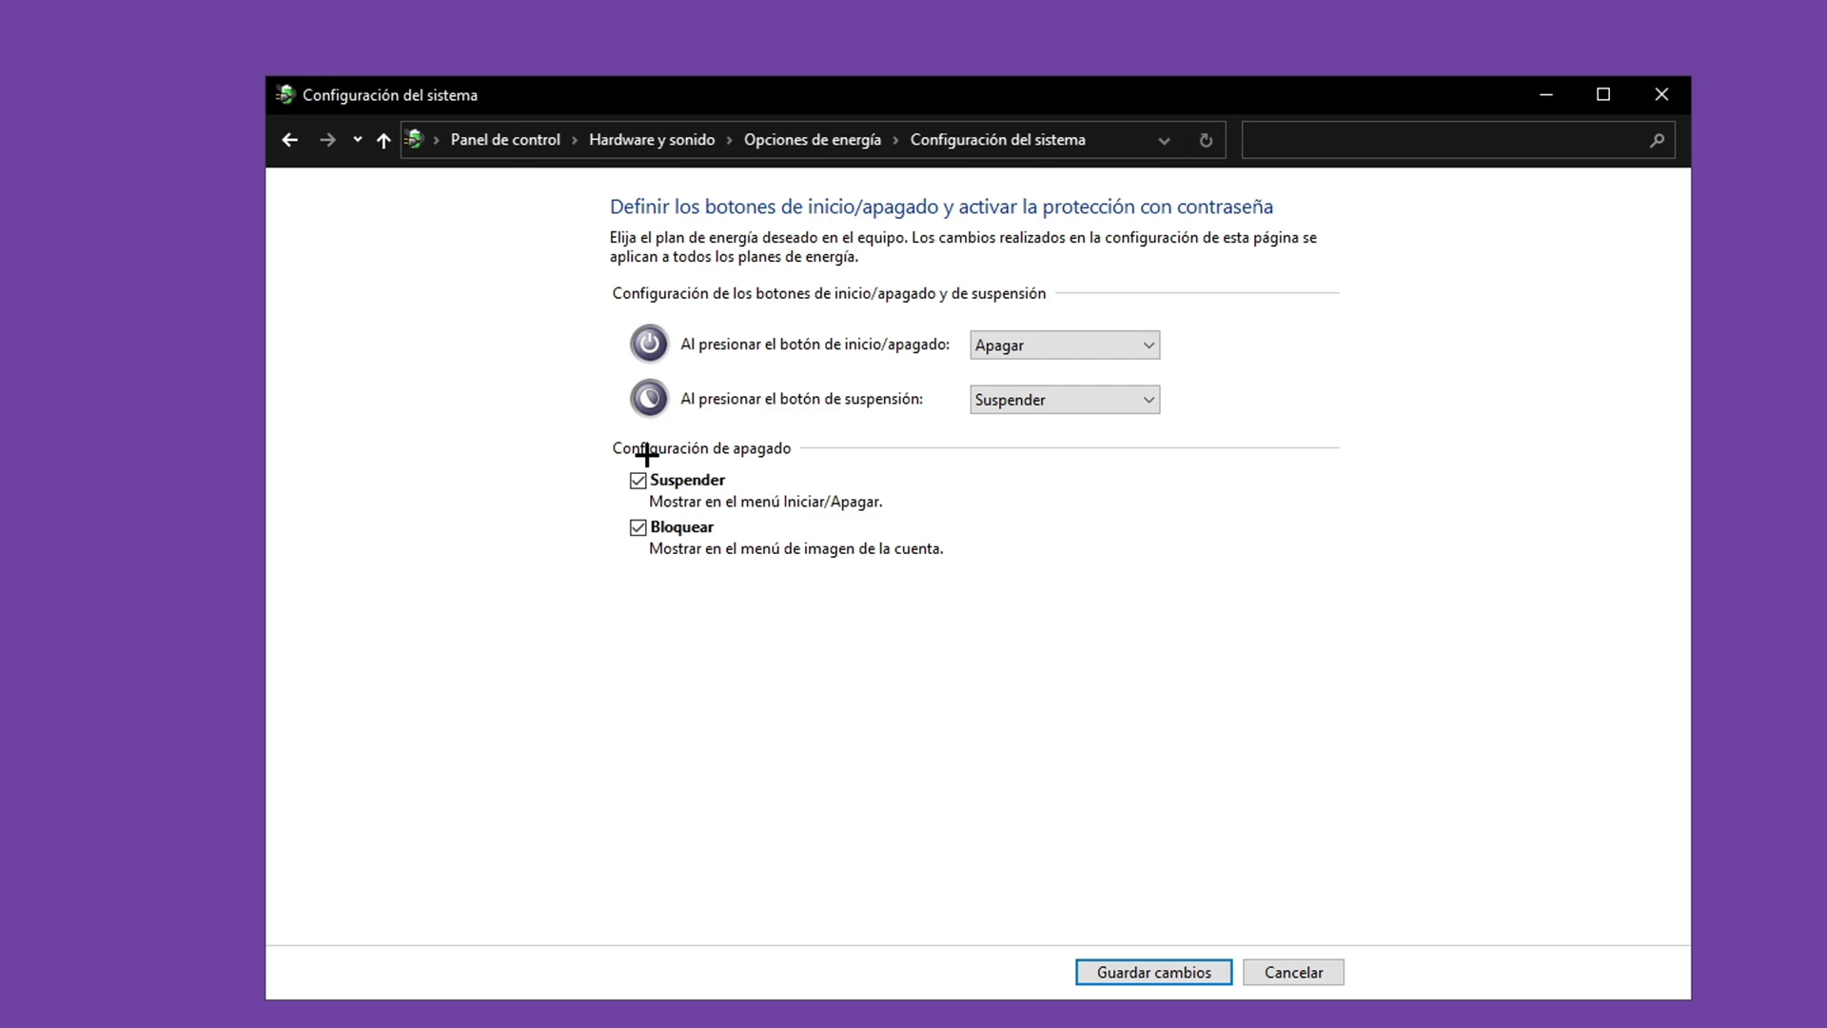
# Inspect the Start menu's power choices Suspender, Apagar and Reiniciar without choosing any
pyautogui.press('super')
pyautogui.click(0, 641)
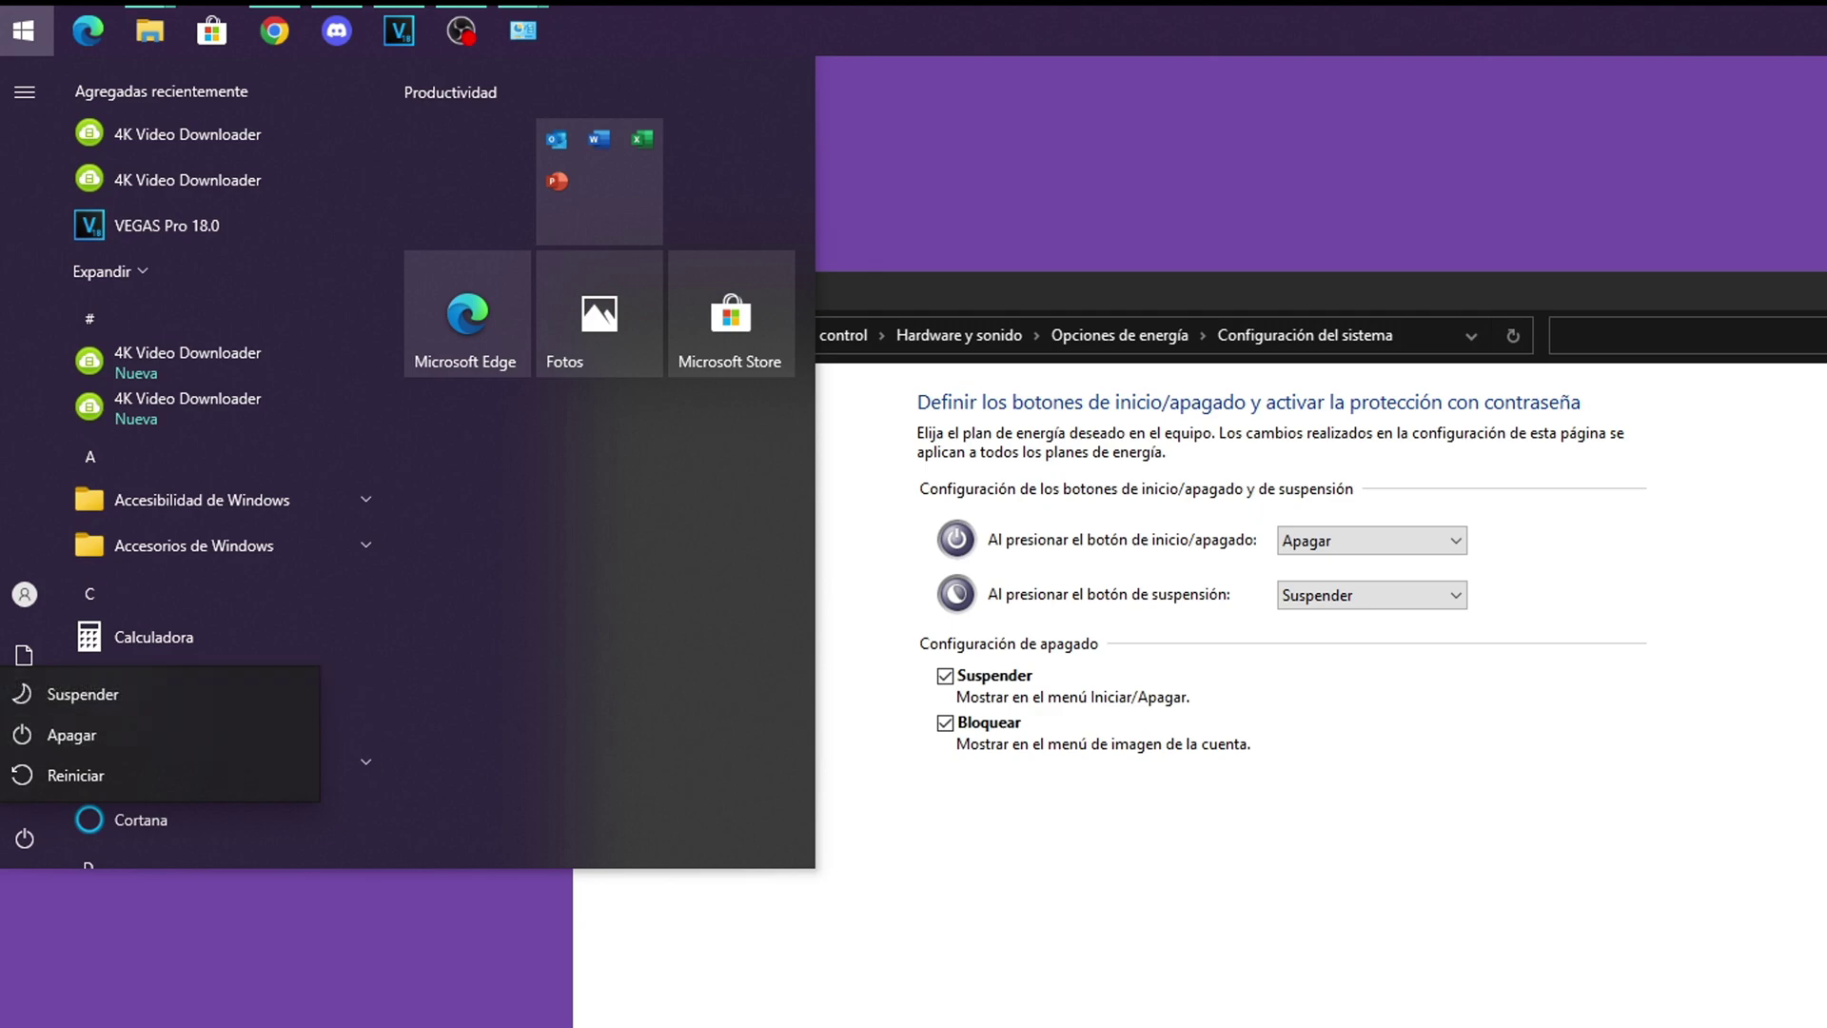
pyautogui.press('Escape')
pyautogui.press('Escape')
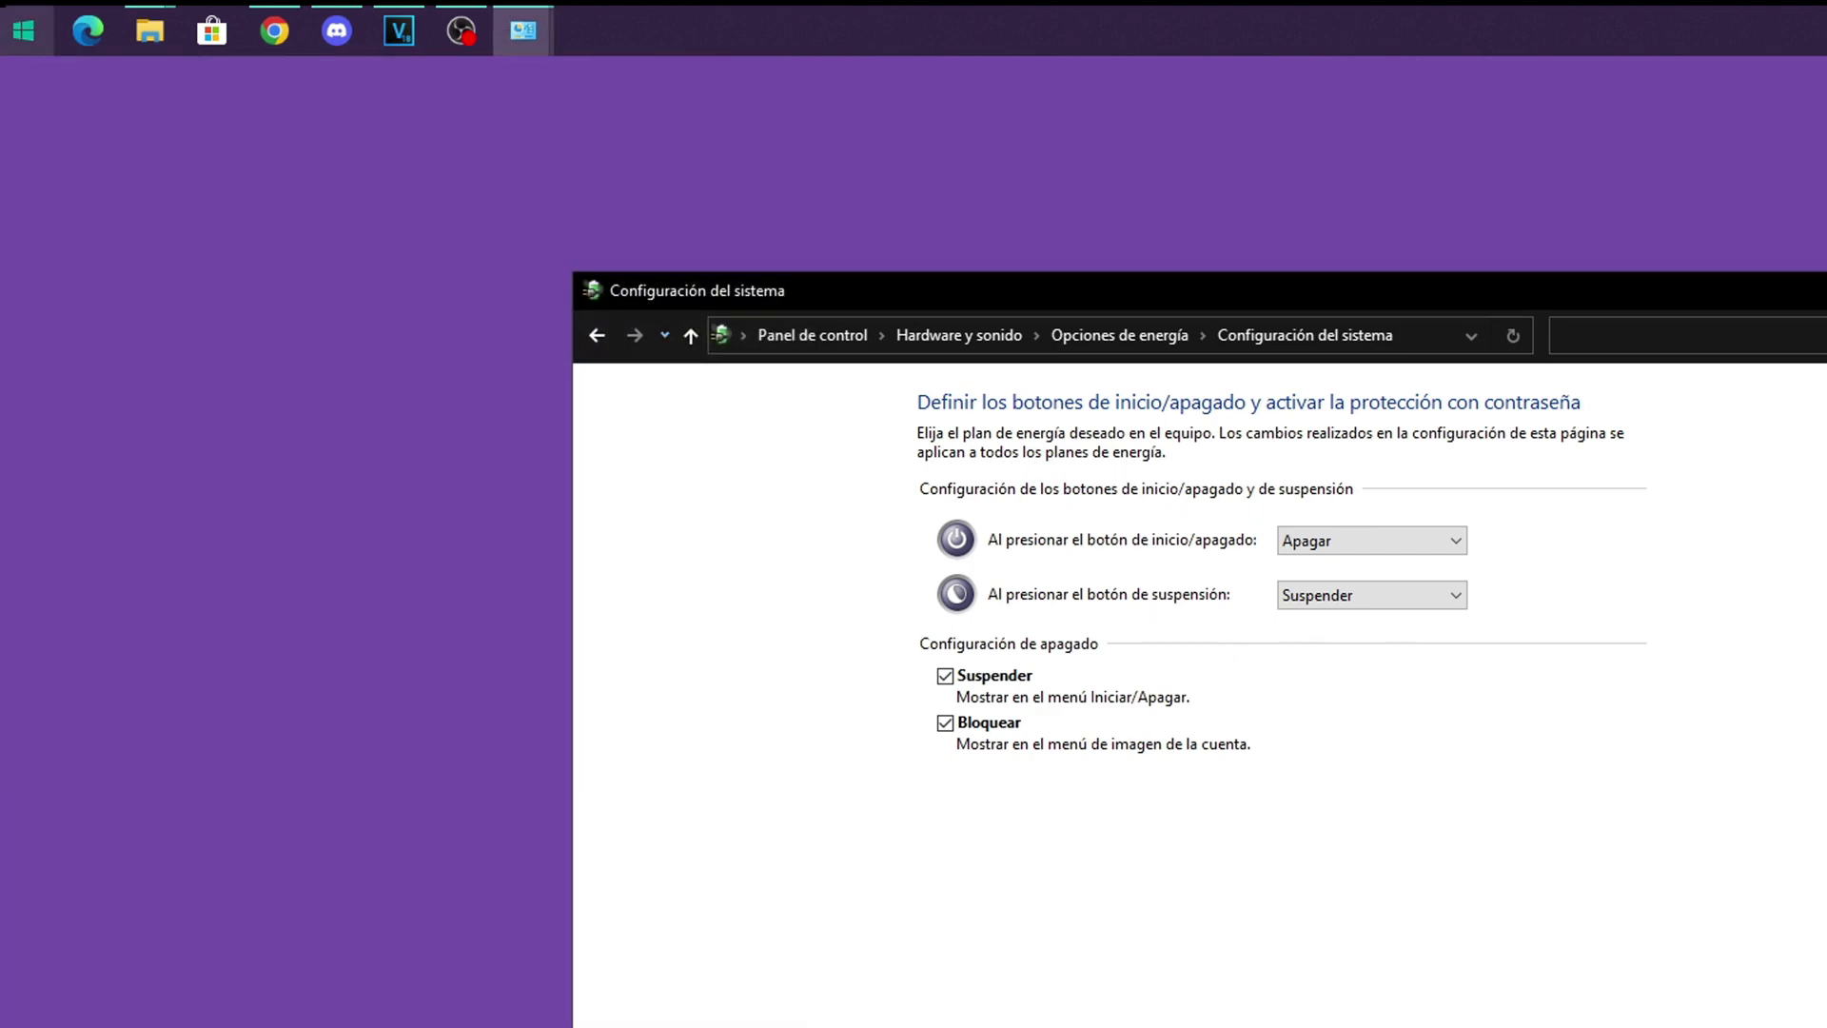
pyautogui.click(23, 30)
pyautogui.click(25, 838)
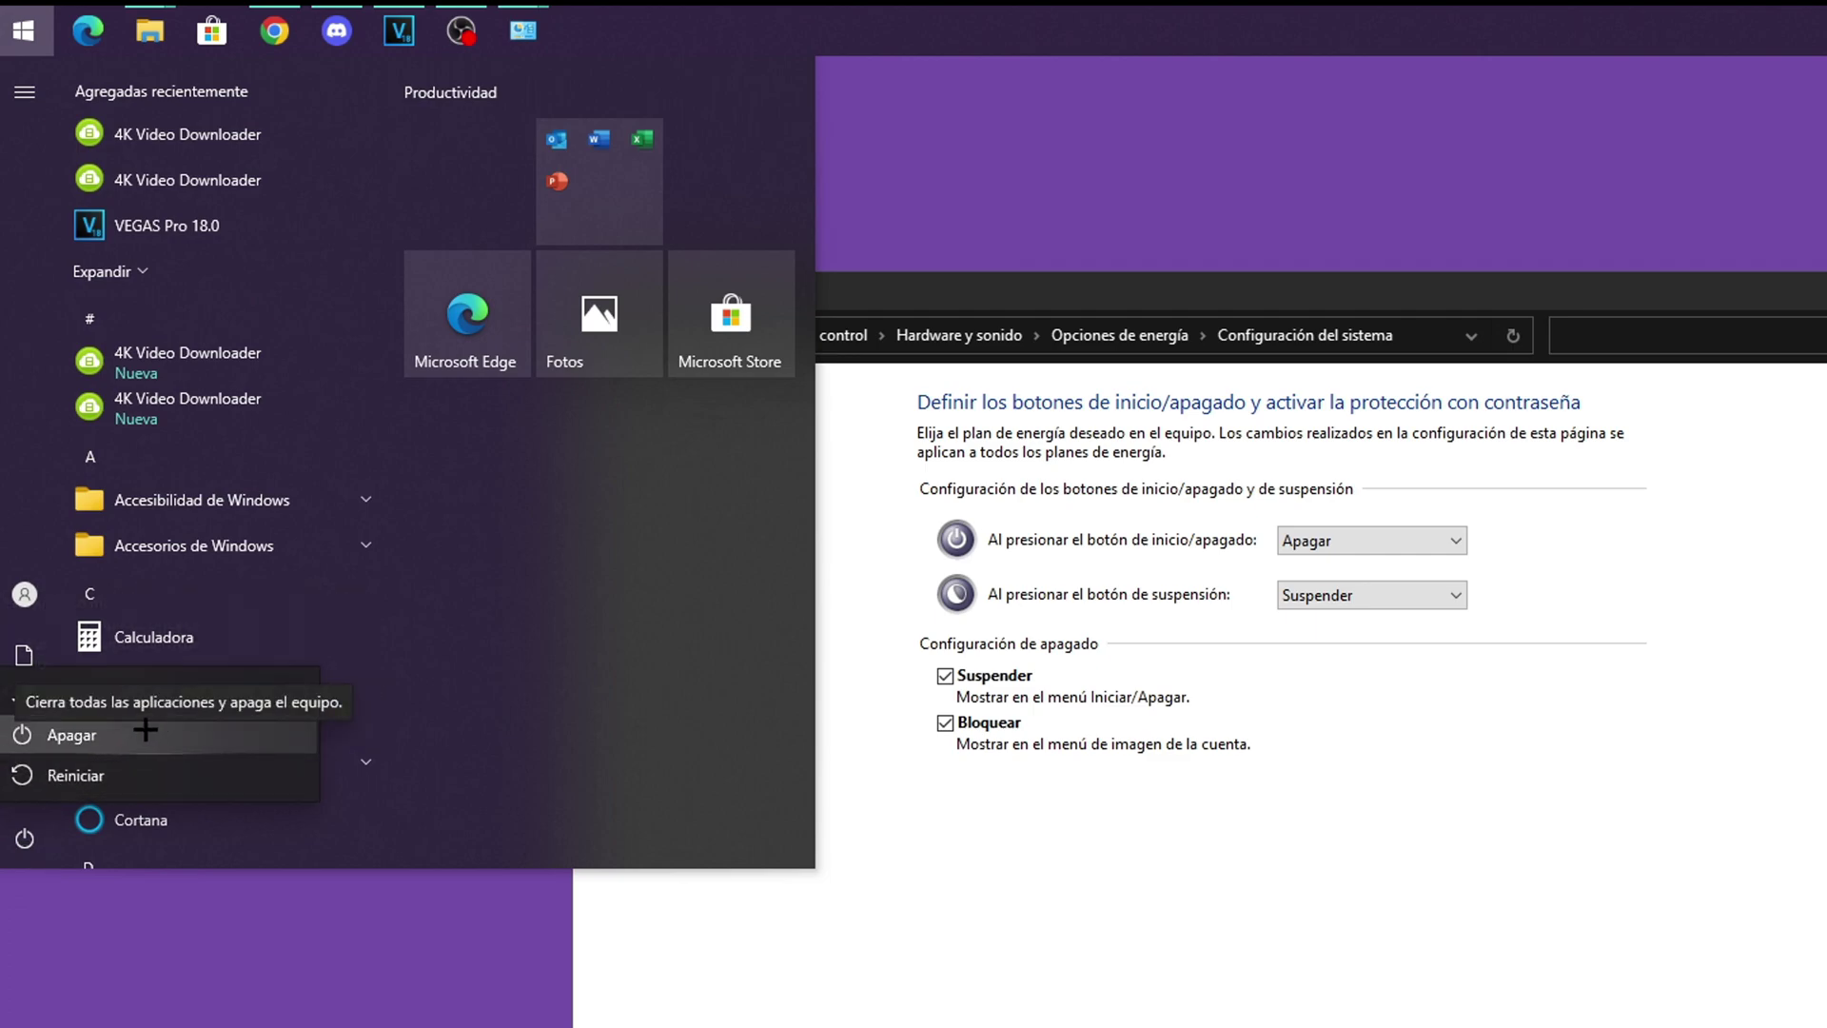
pyautogui.click(1243, 927)
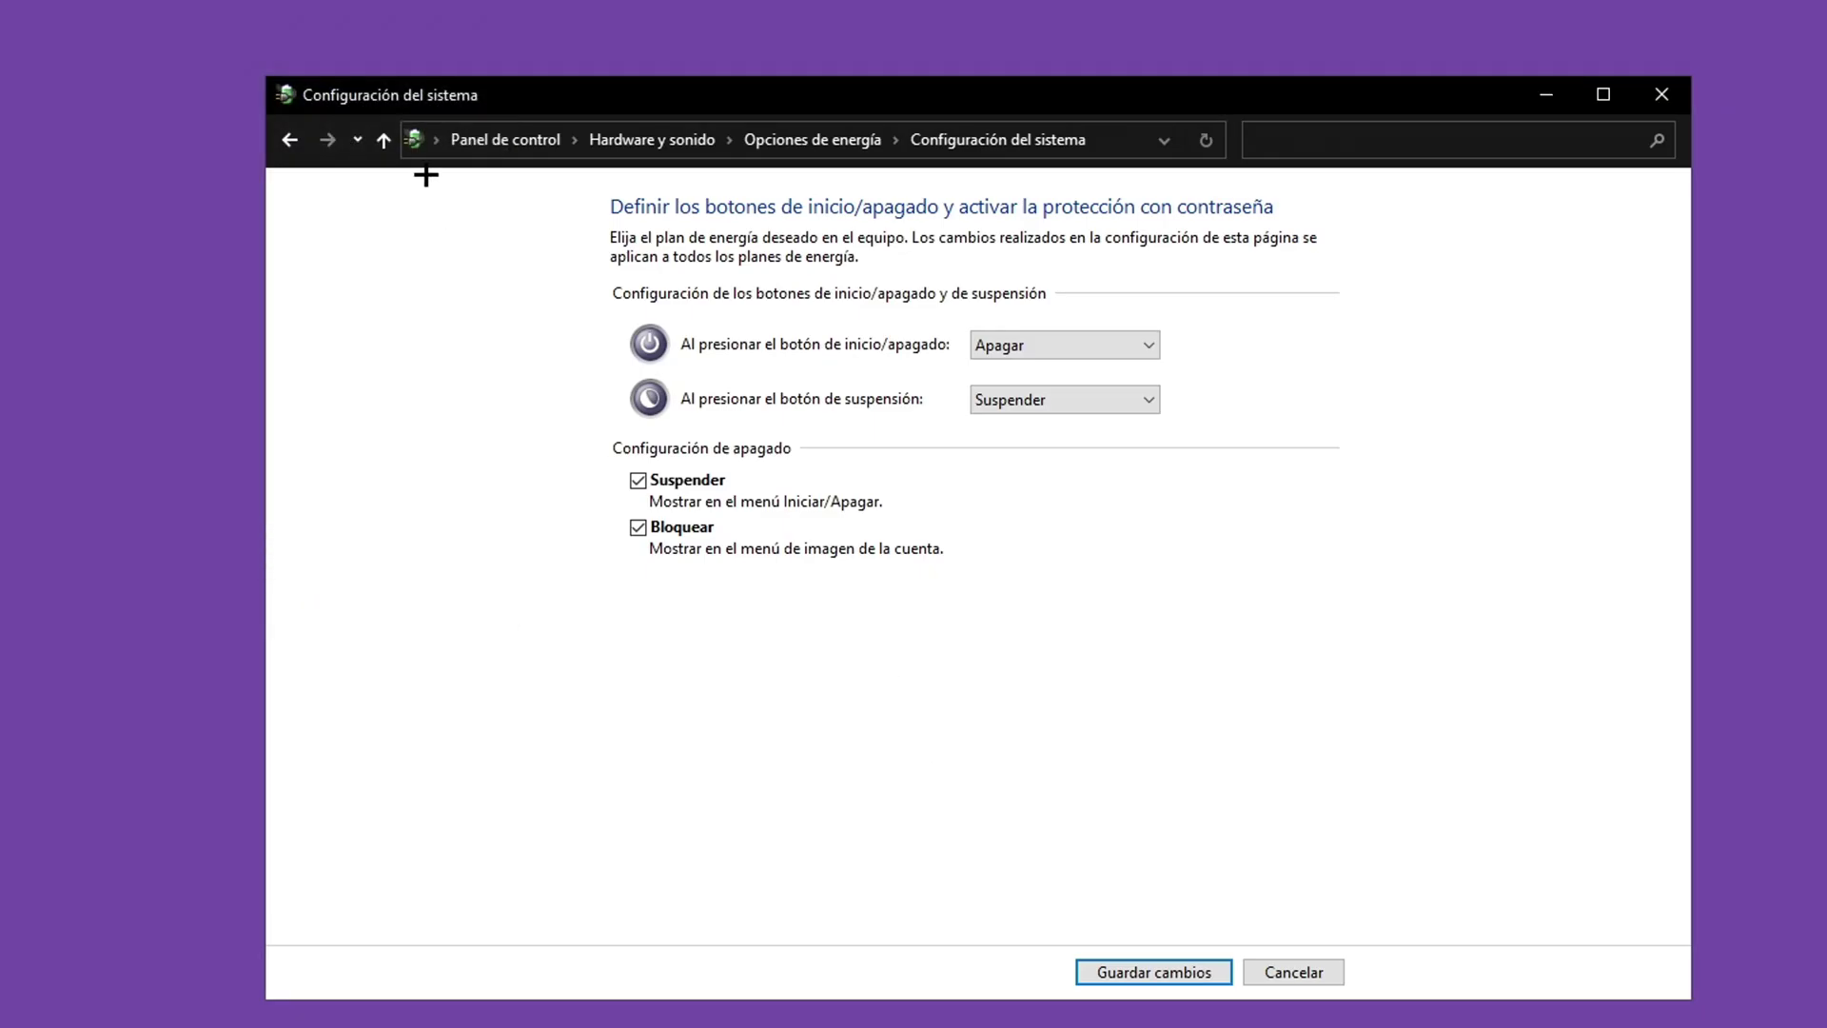
# Open Task Manager, examine the CPU performance figures including active time, and close it again
pyautogui.rightClick(563, 2)
pyautogui.click(771, 273)
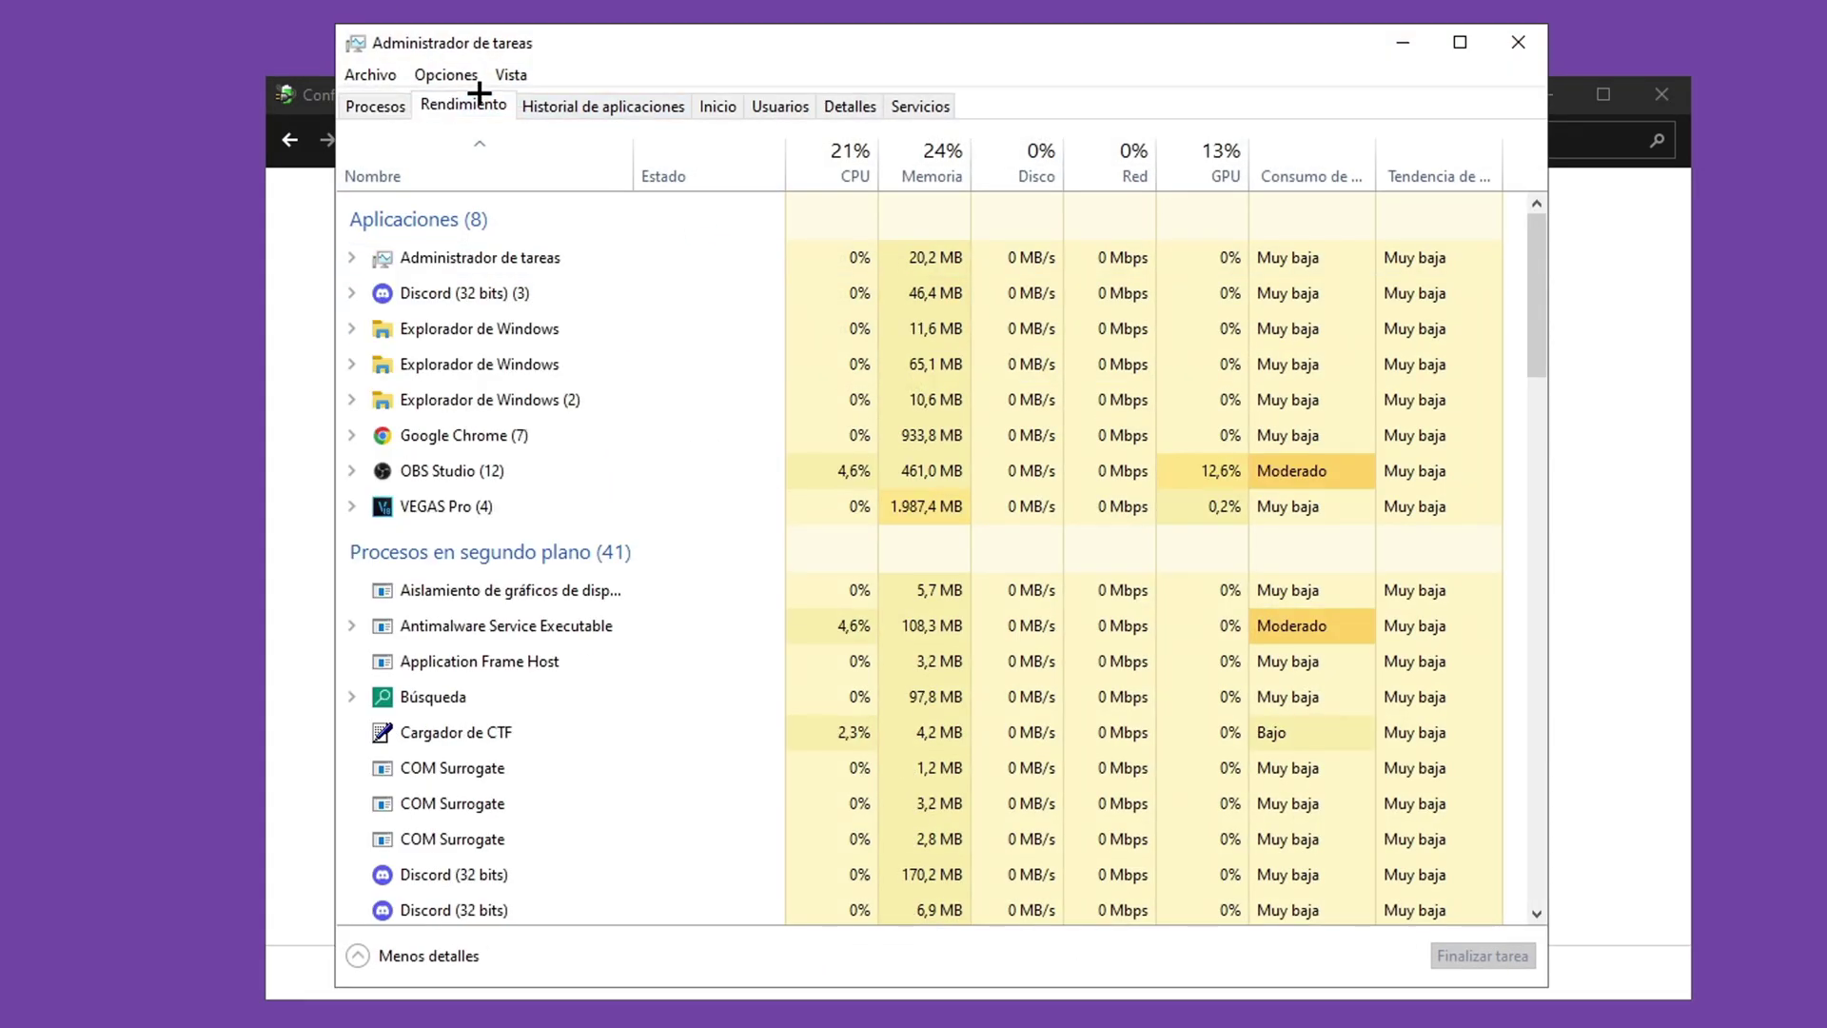
pyautogui.click(463, 105)
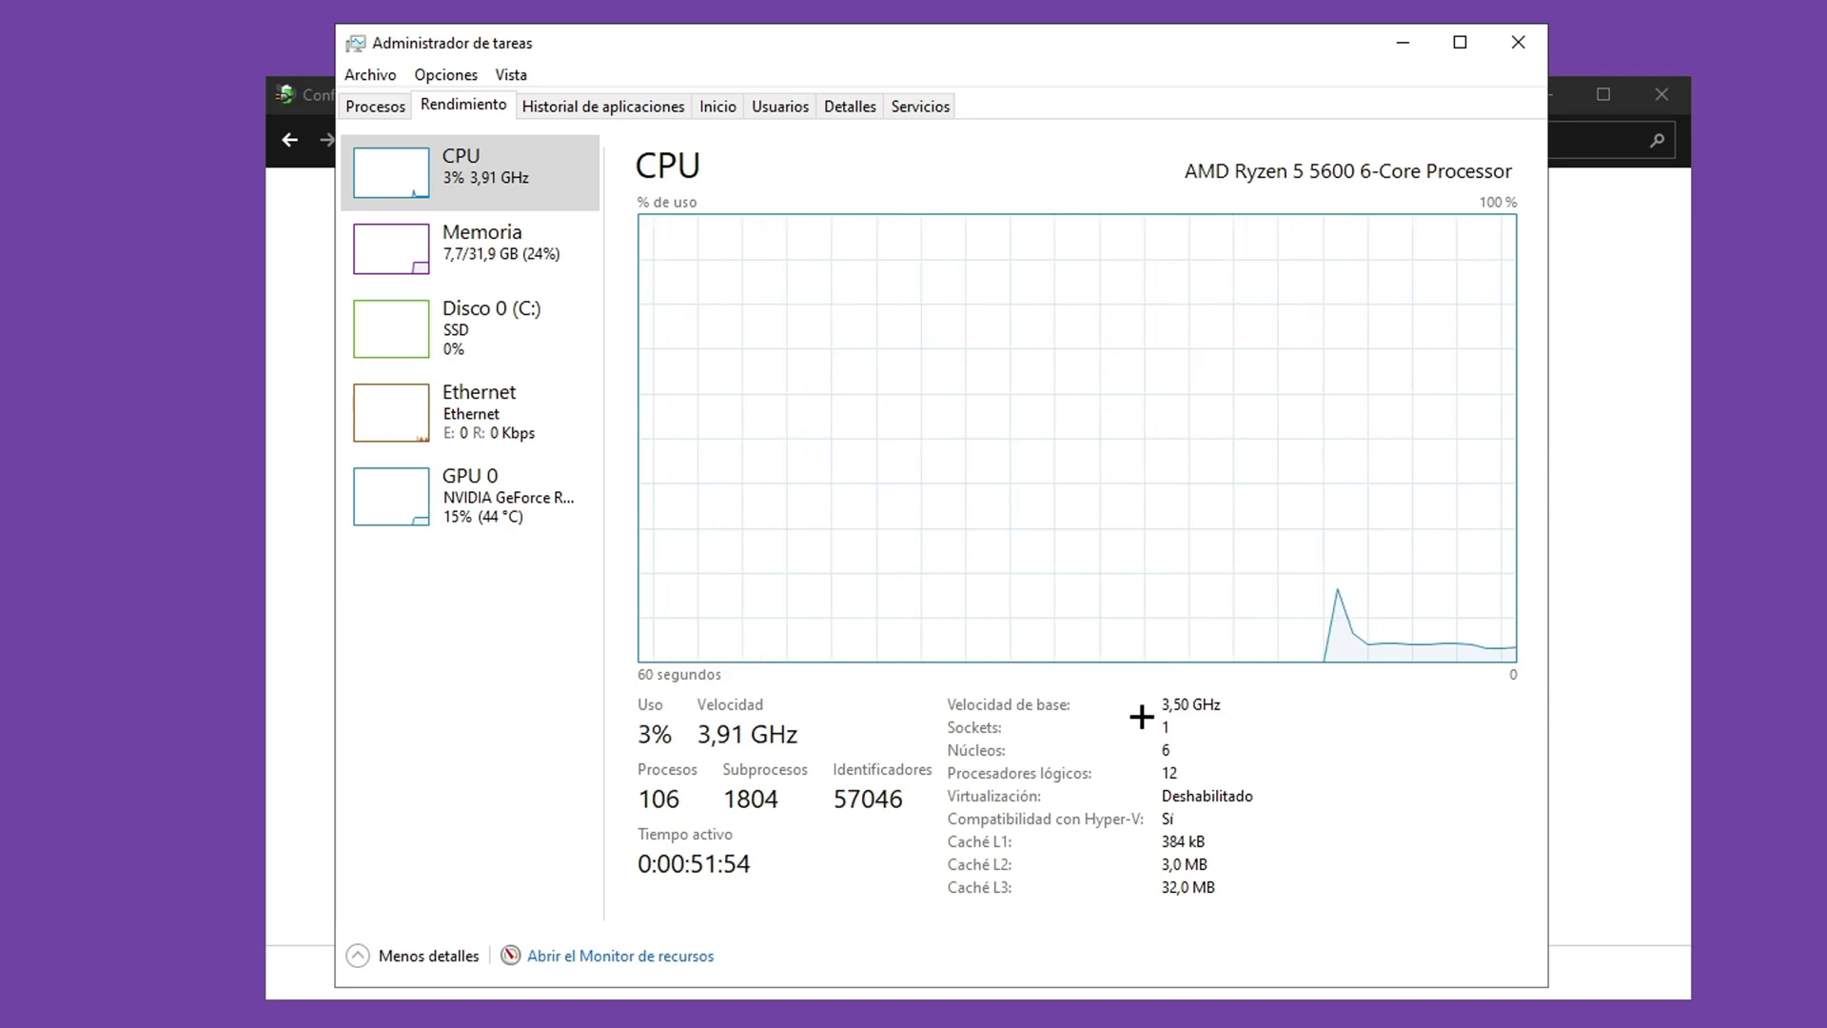
pyautogui.click(1501, 42)
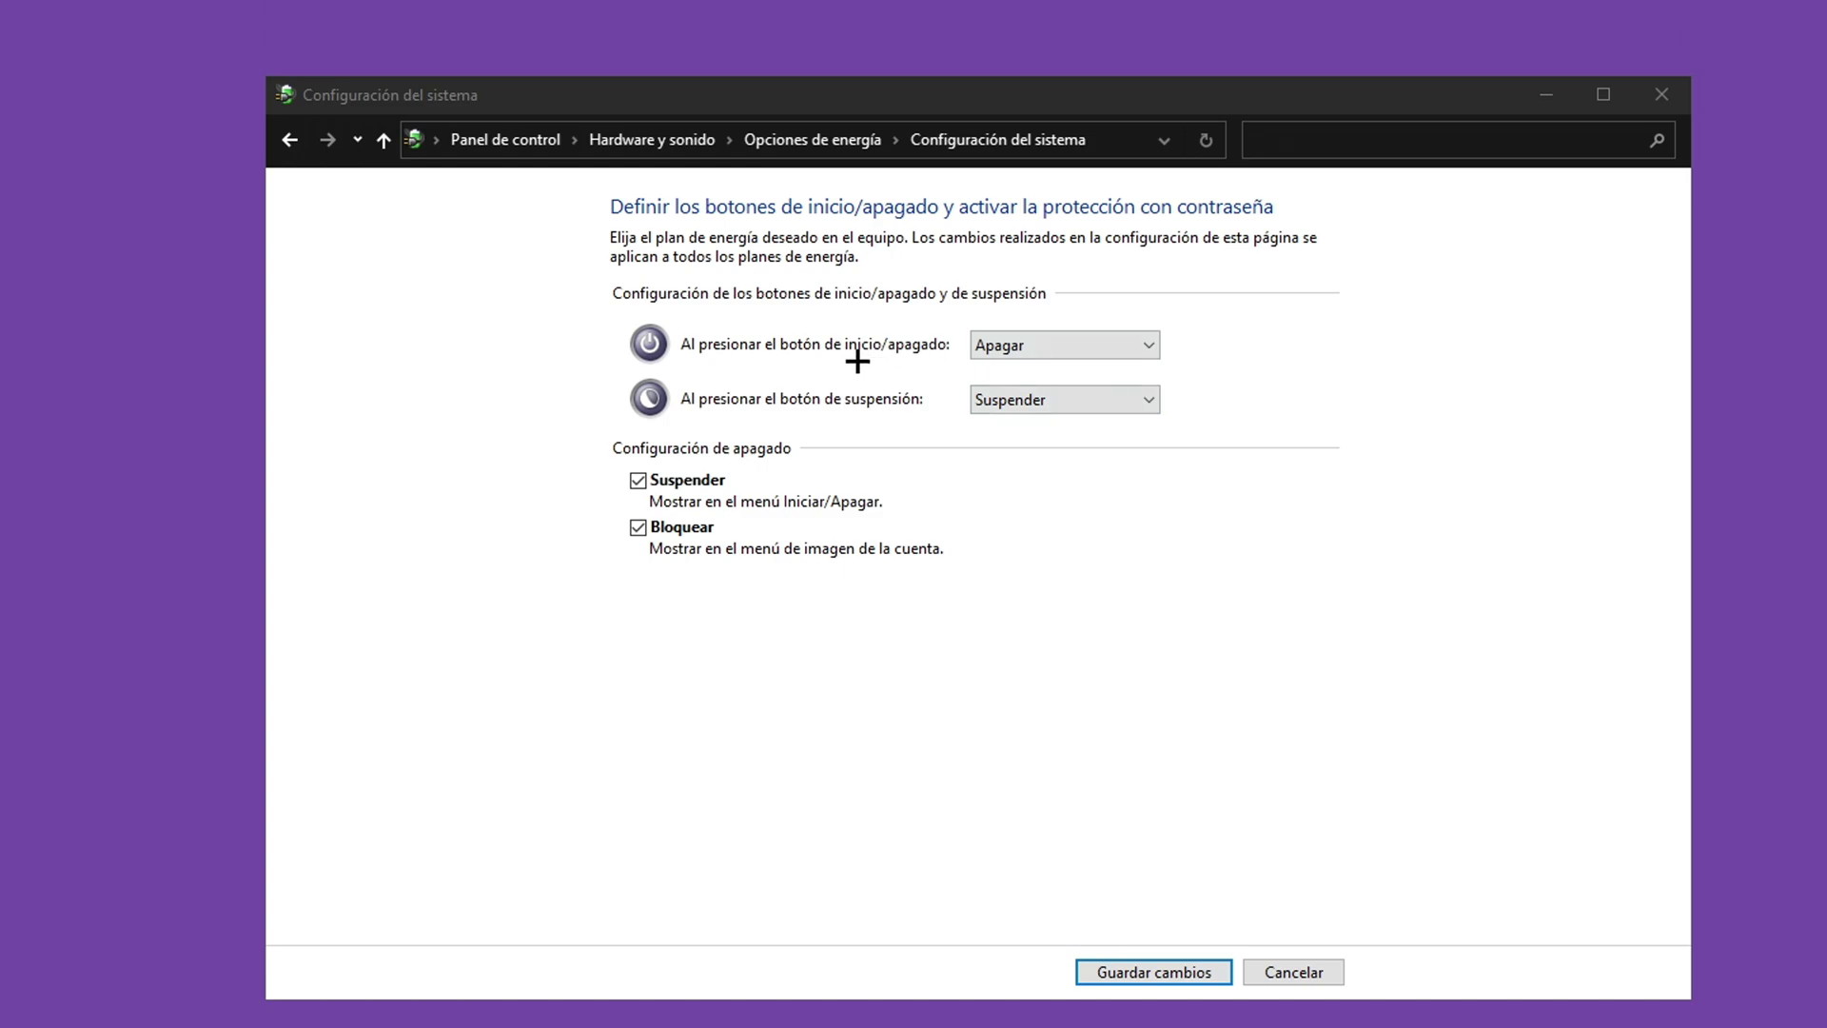
# Choose Apagar as the action for pressing the power button
pyautogui.click(992, 346)
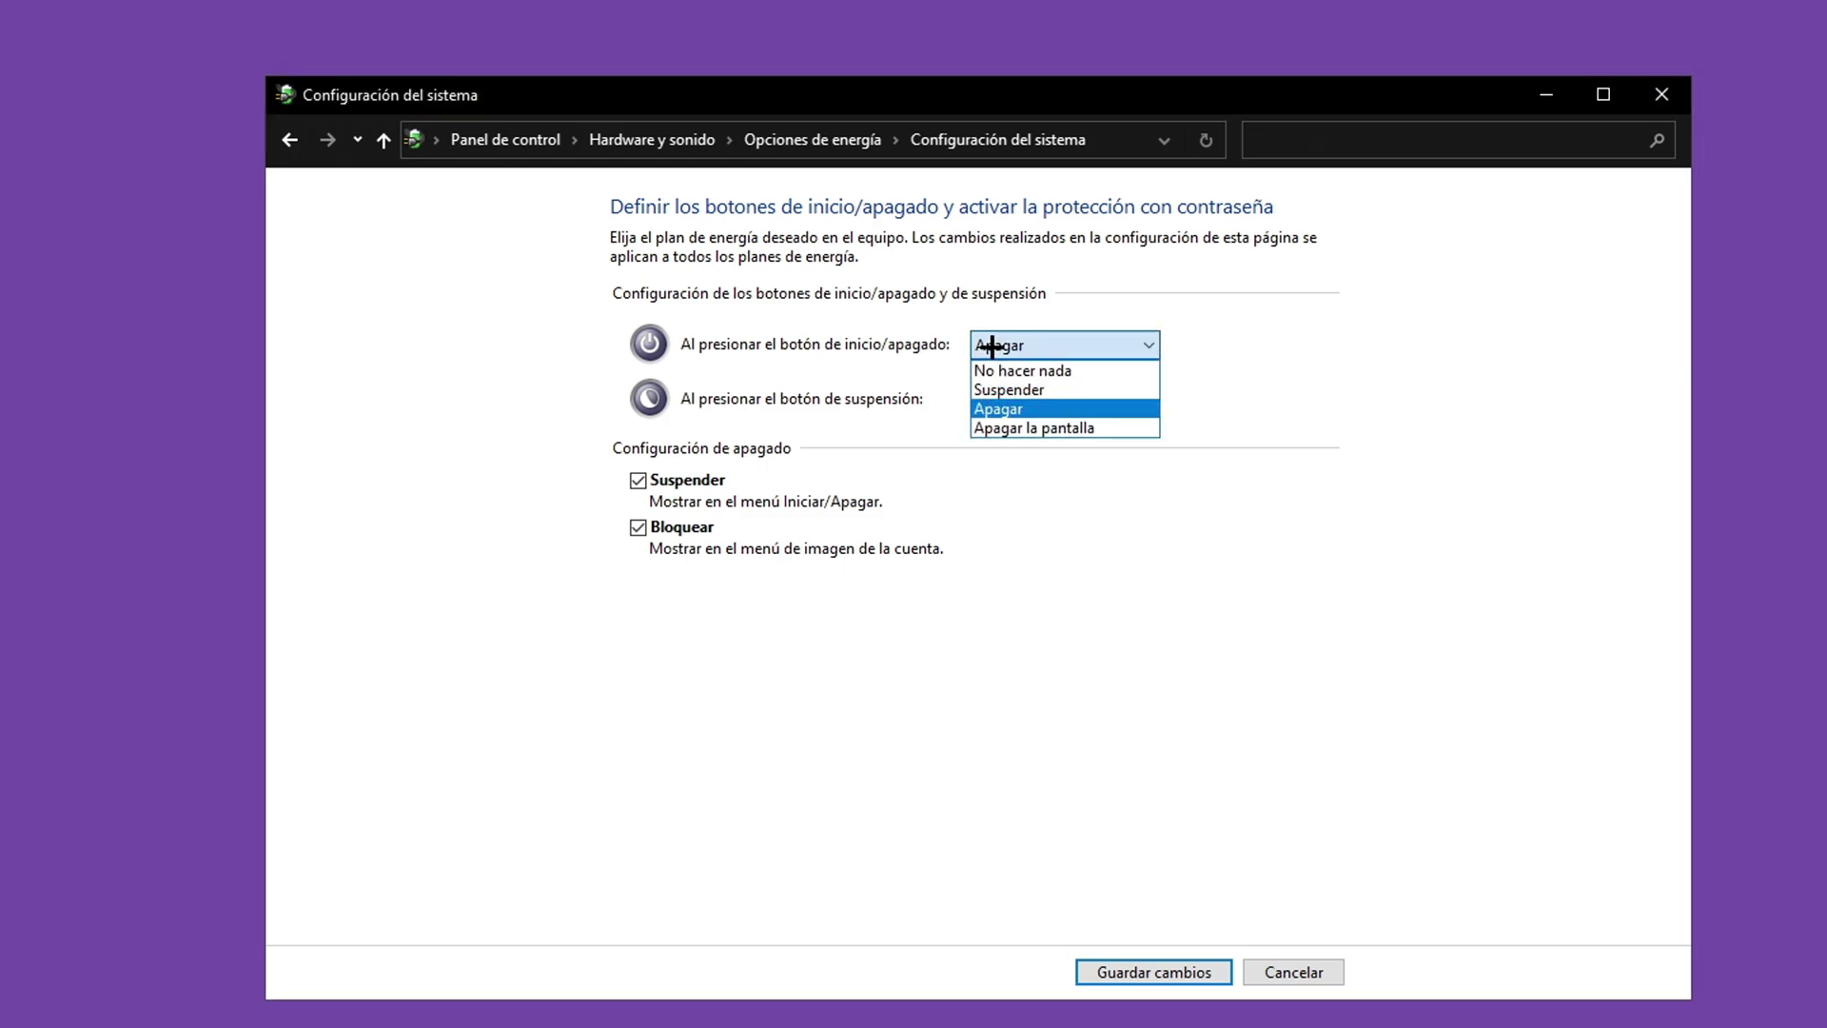
pyautogui.click(1114, 408)
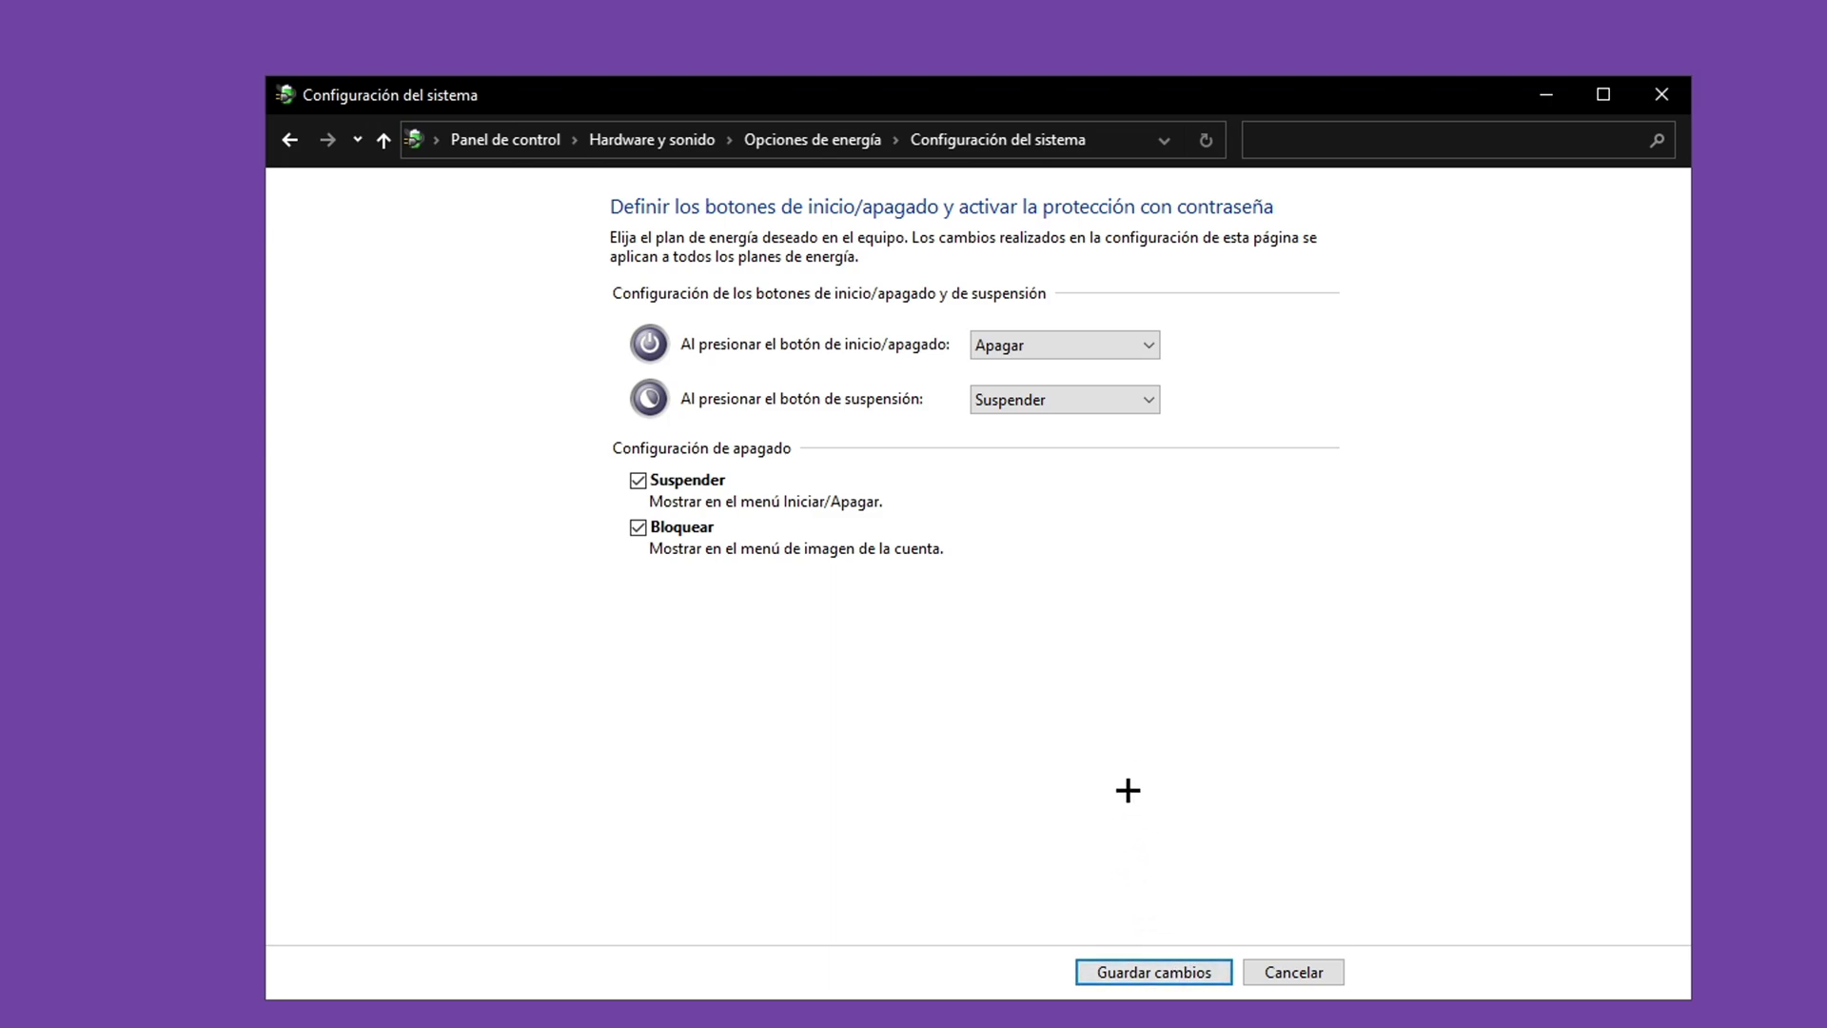
# Reopen Task Manager and show the CPU performance details to check the system's active time
pyautogui.rightClick(917, 32)
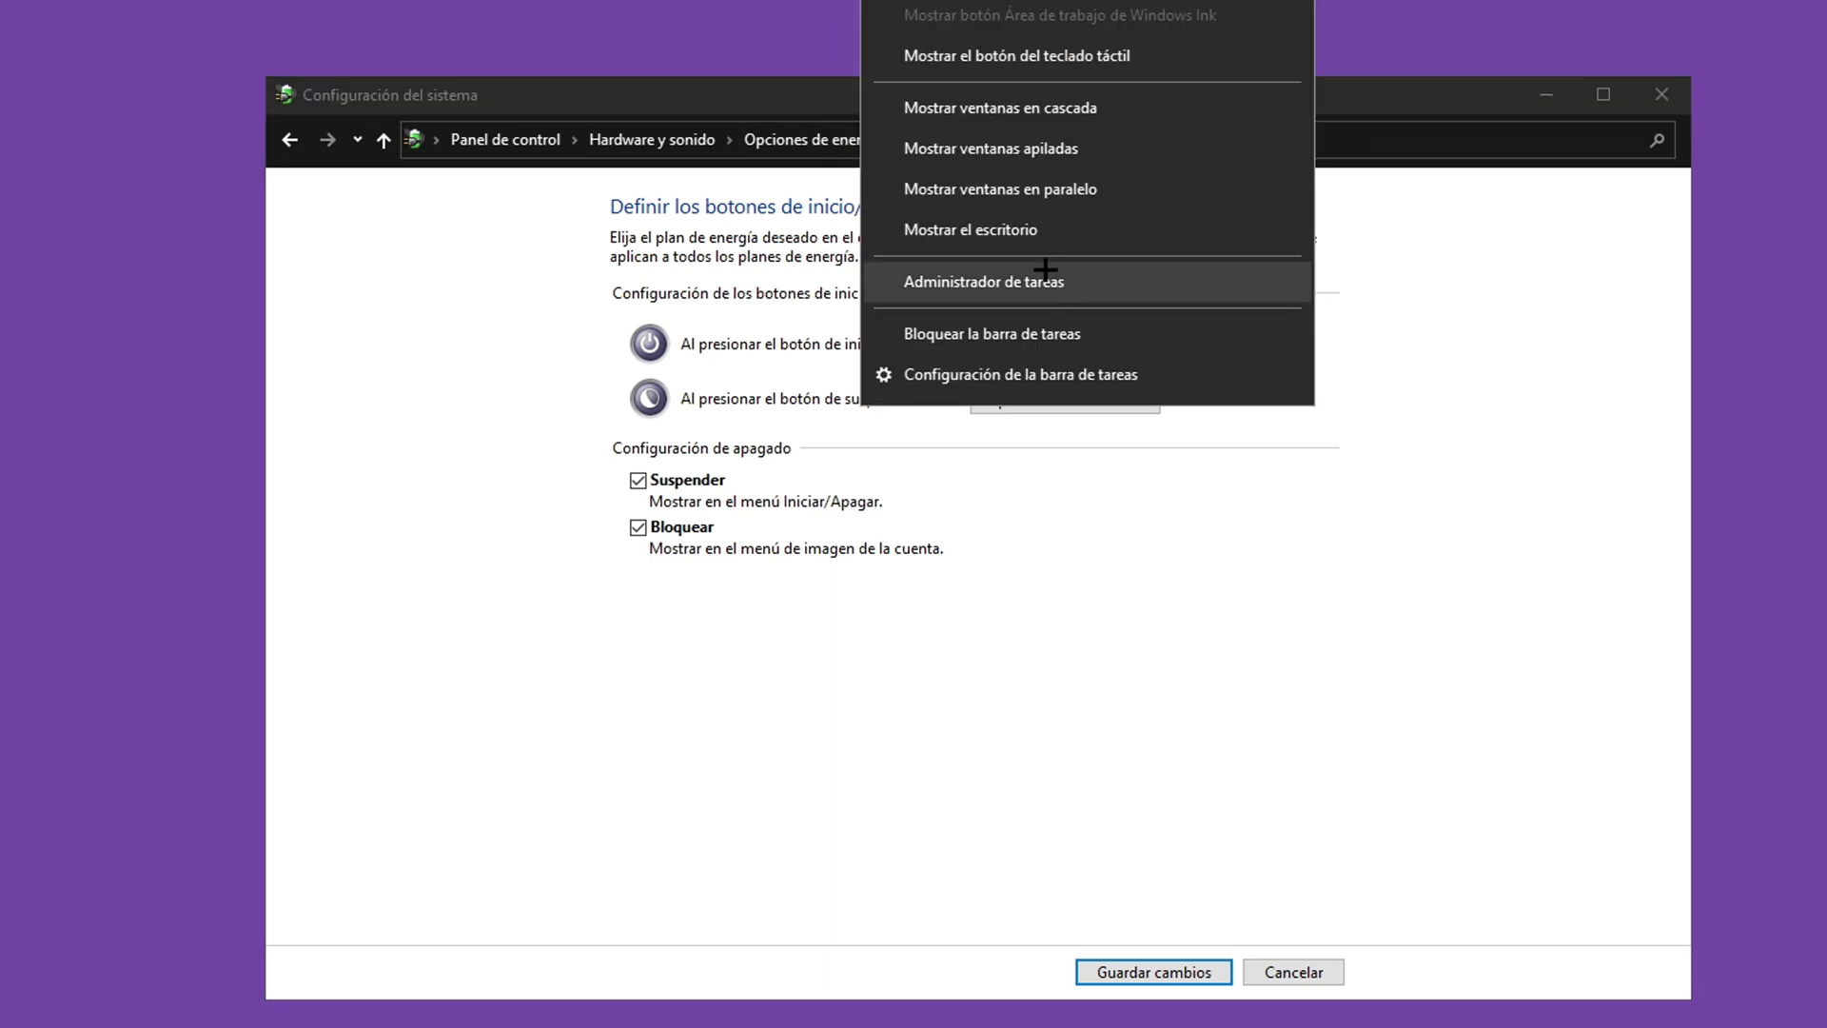
pyautogui.click(1045, 280)
pyautogui.click(496, 104)
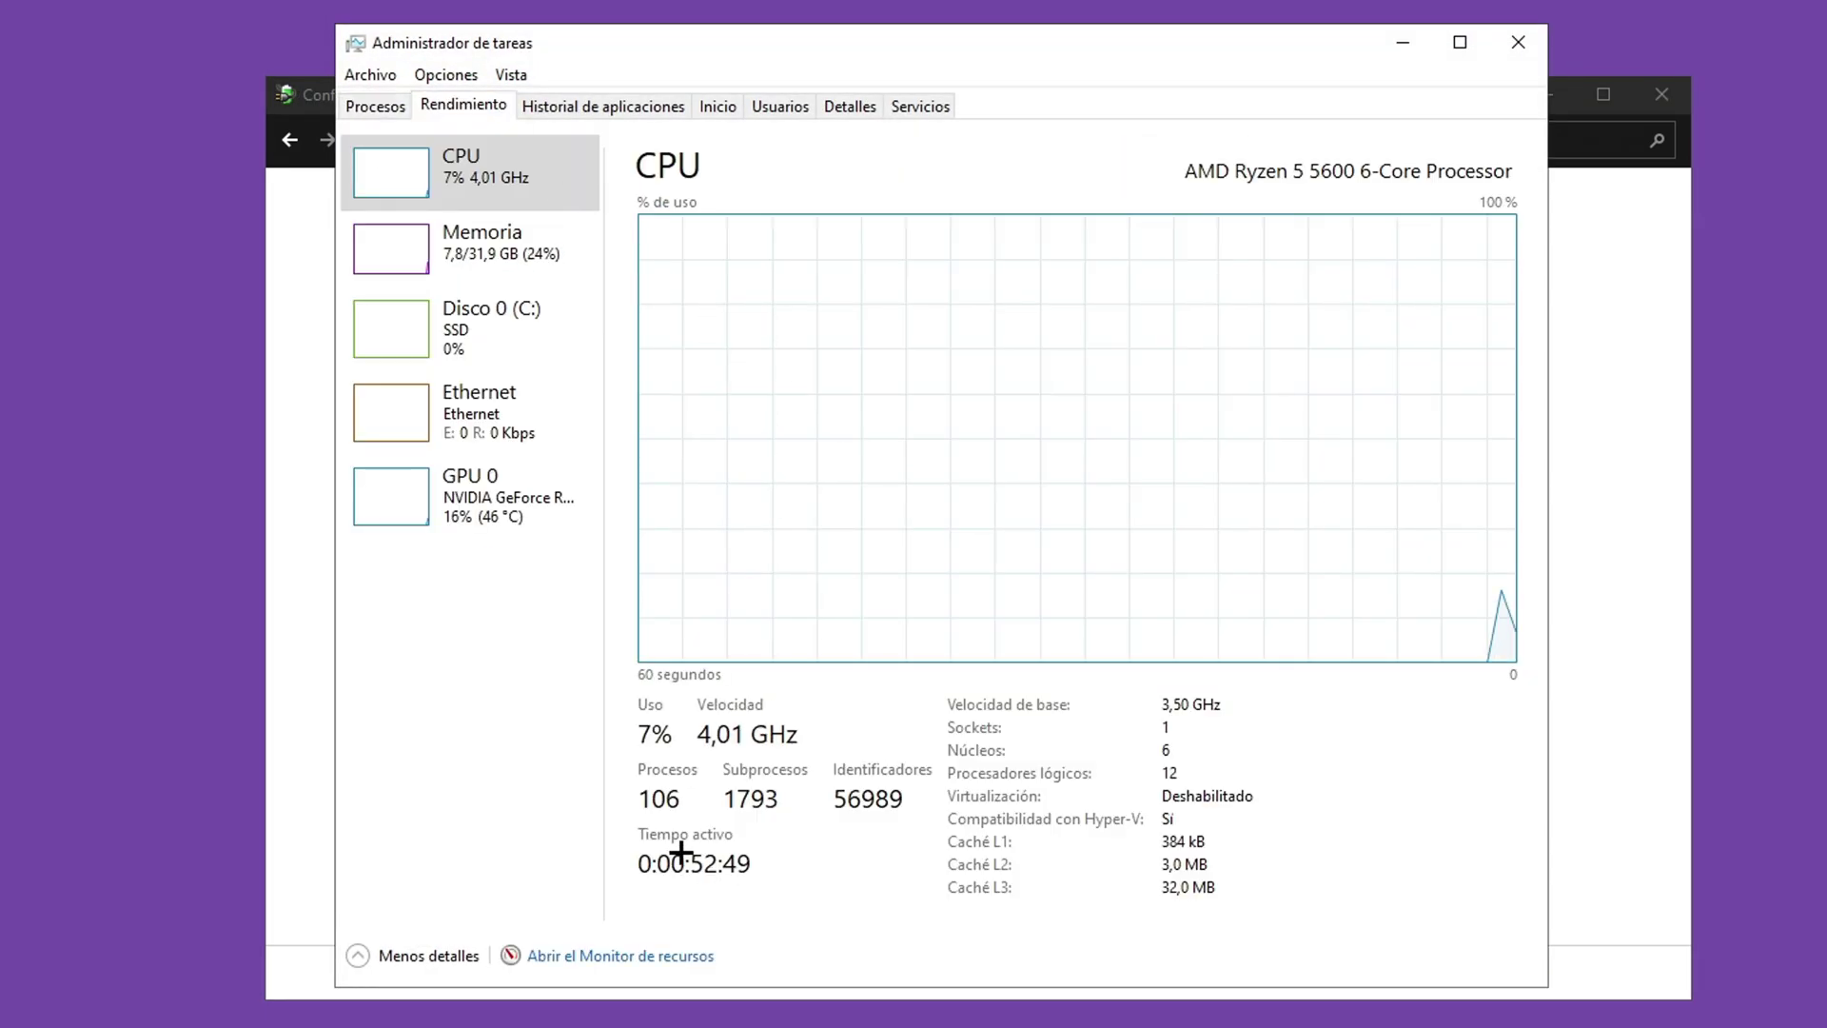